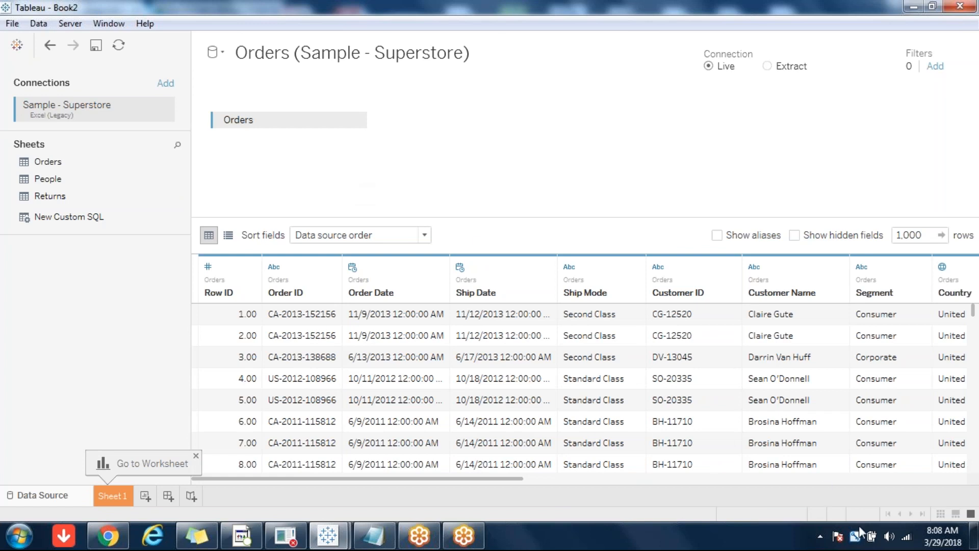
click(755, 534)
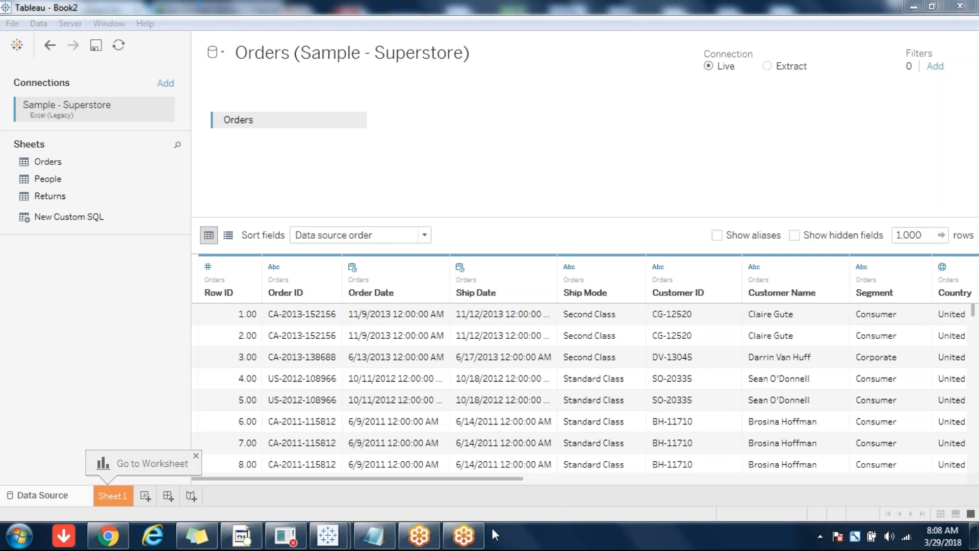
click(99, 264)
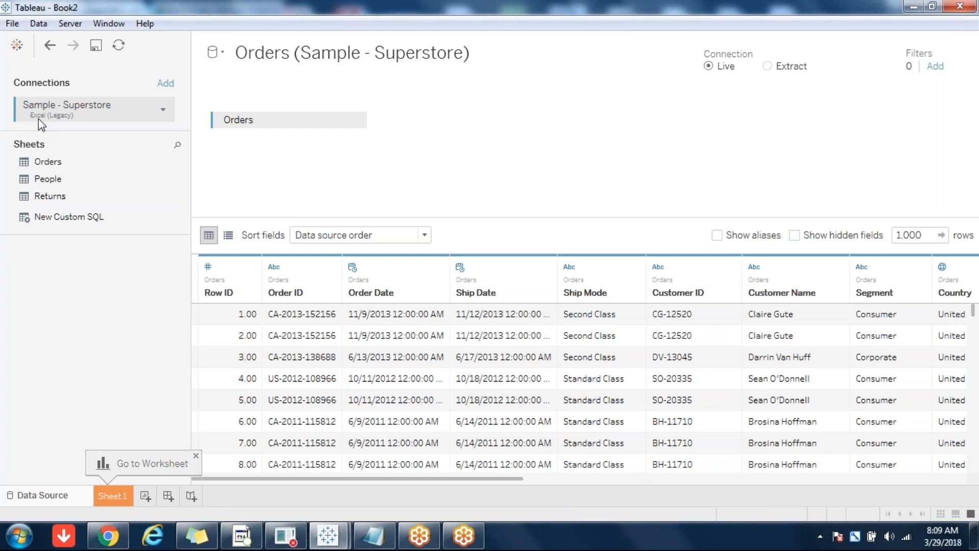
double_click(77, 217)
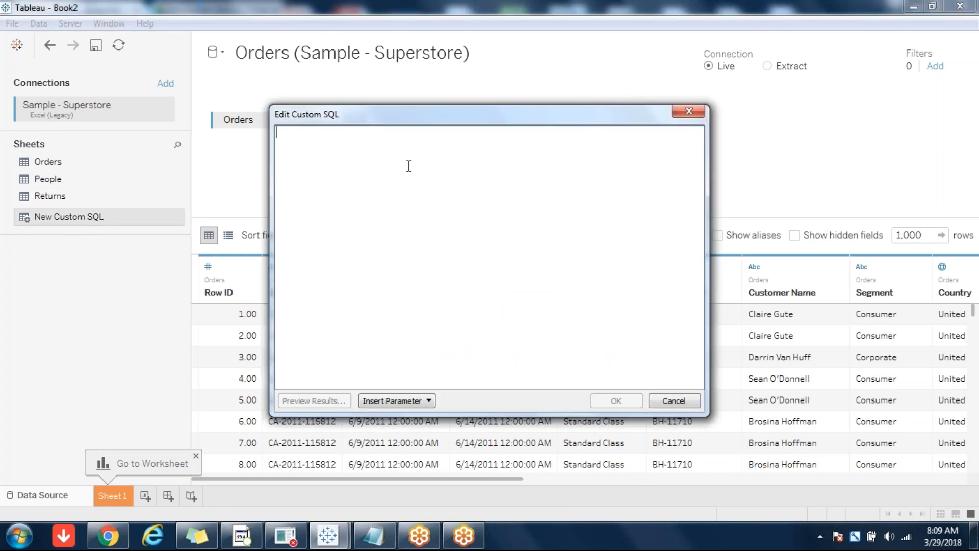
text(select)
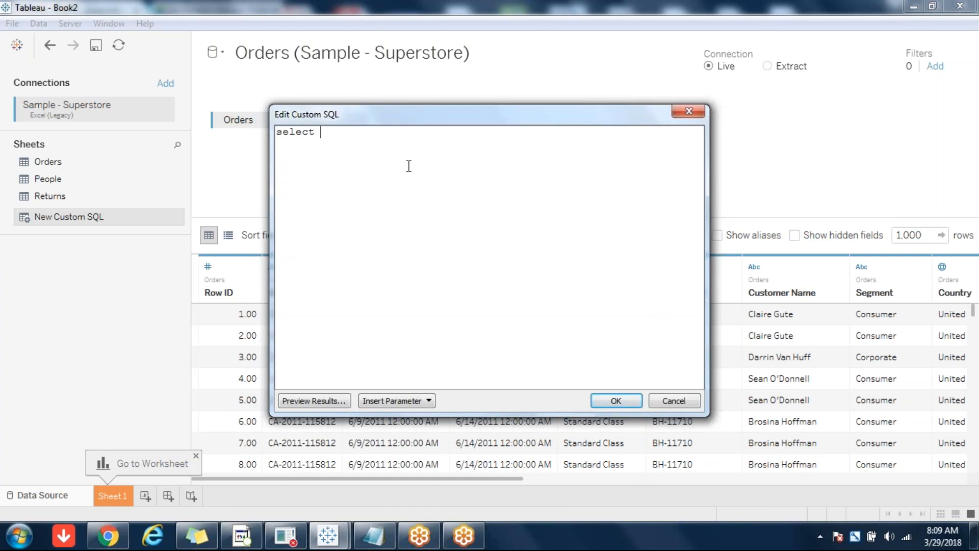
click(669, 402)
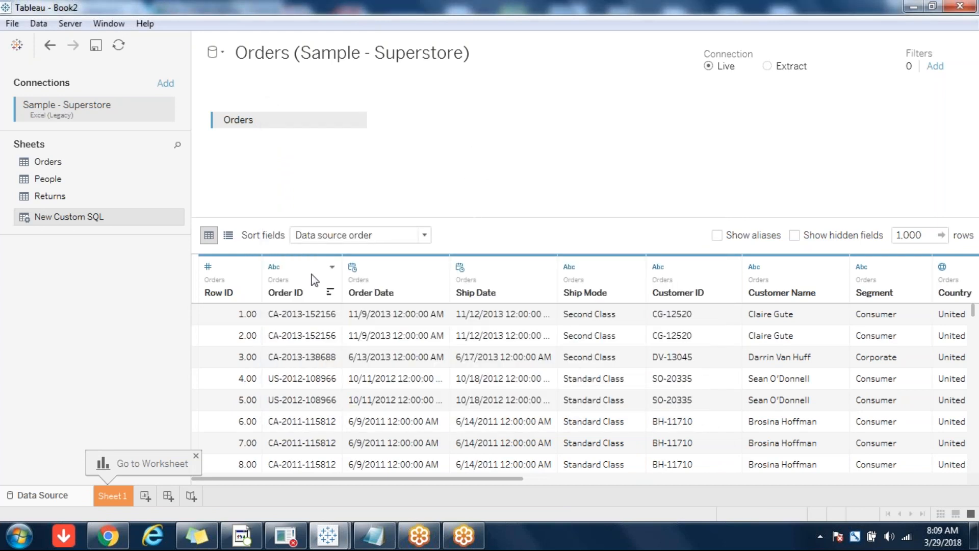
Step: View the description of the Order ID field, including its remote column name, and load its domain members
click(332, 266)
click(360, 390)
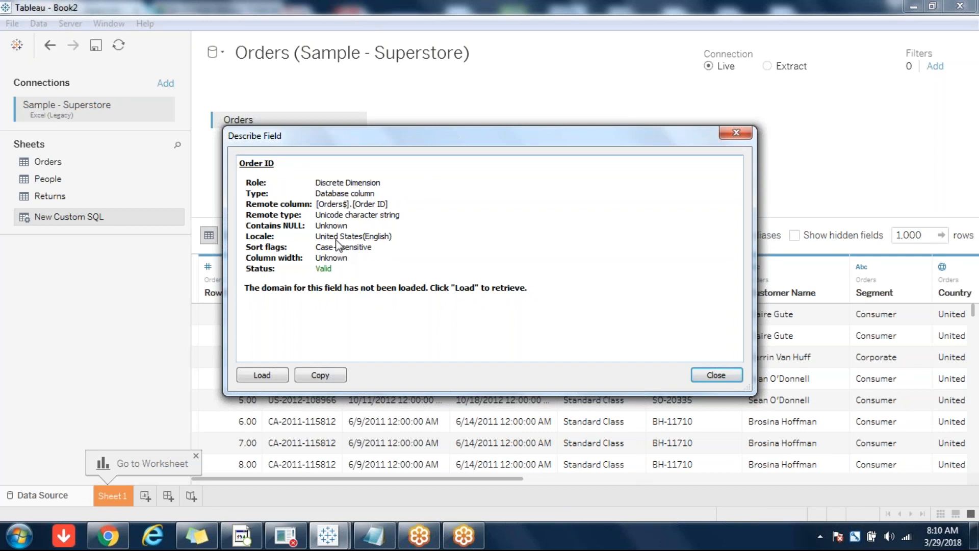
drag(393, 208, 246, 205)
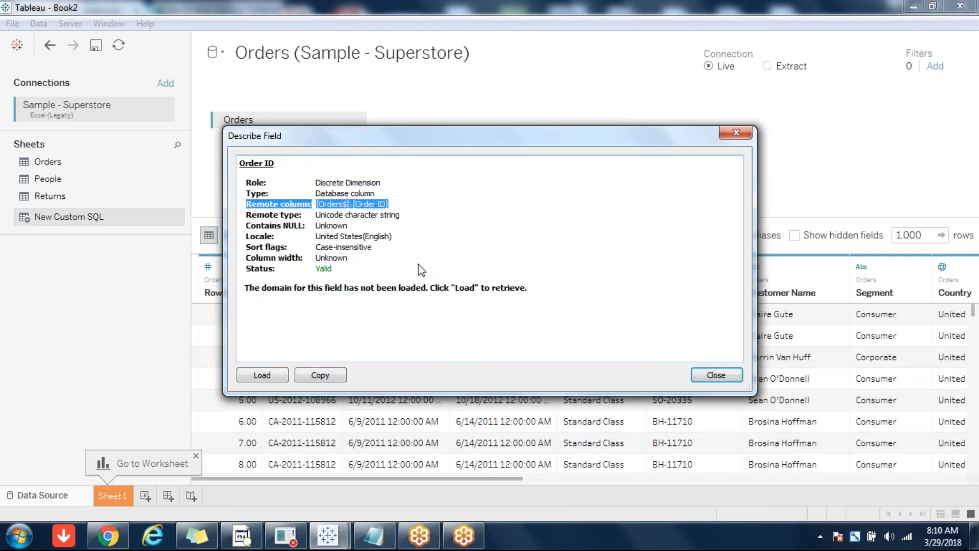
click(386, 242)
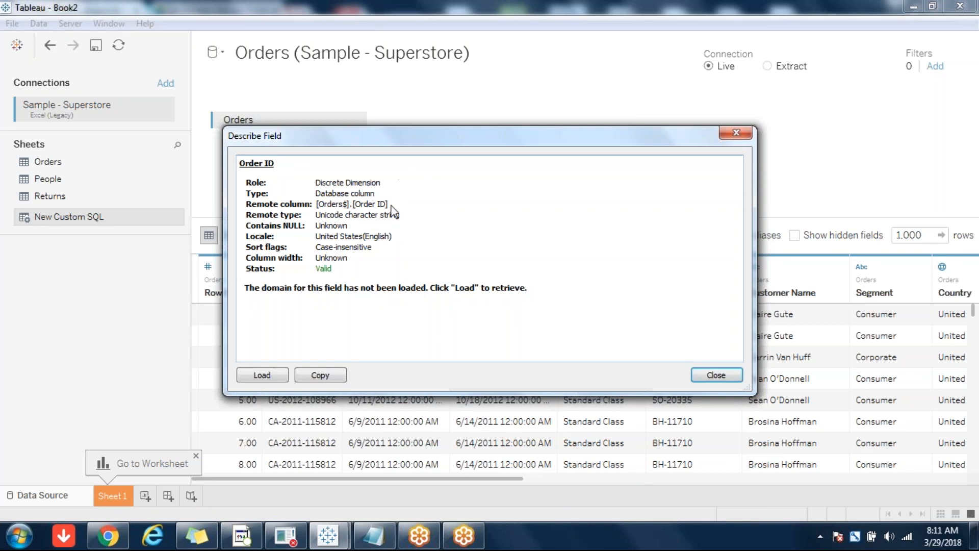
click(262, 372)
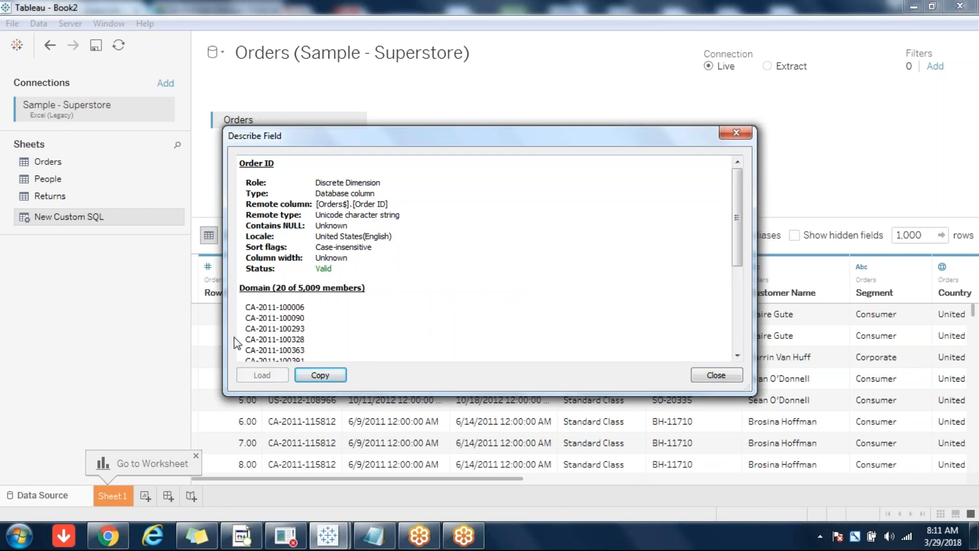
click(311, 356)
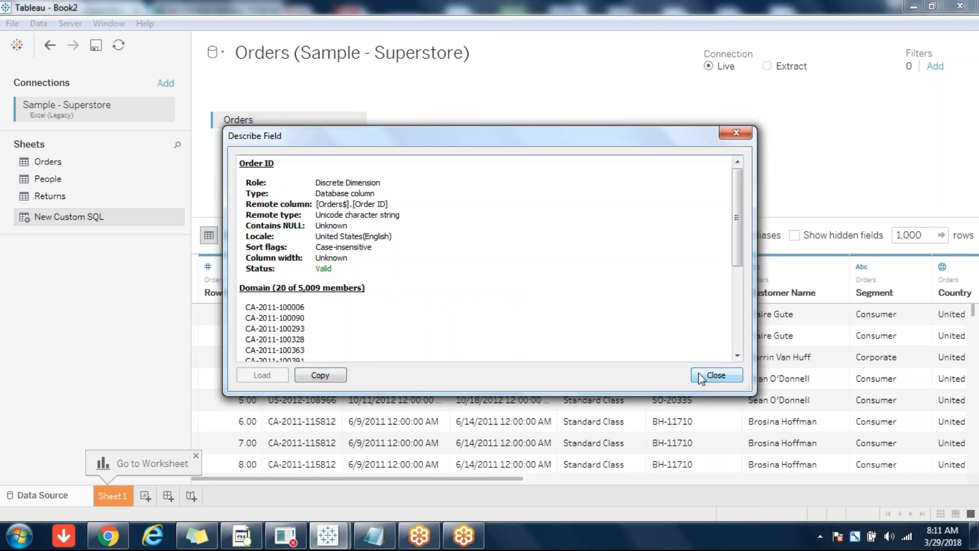
click(718, 376)
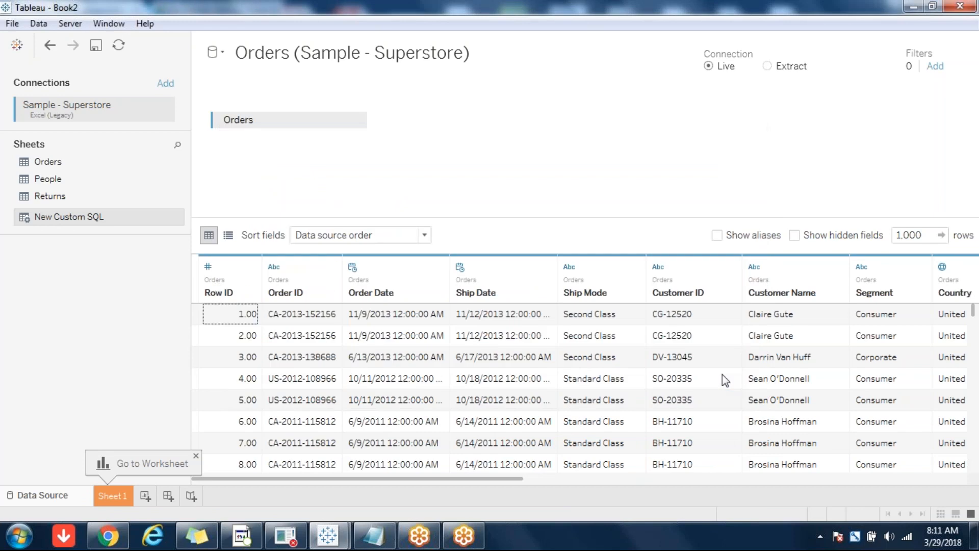
Step: Try to preview a new custom SQL query reading "select * from [Orders]" and view the error details
drag(551, 219, 551, 218)
double_click(92, 217)
text(select * from )
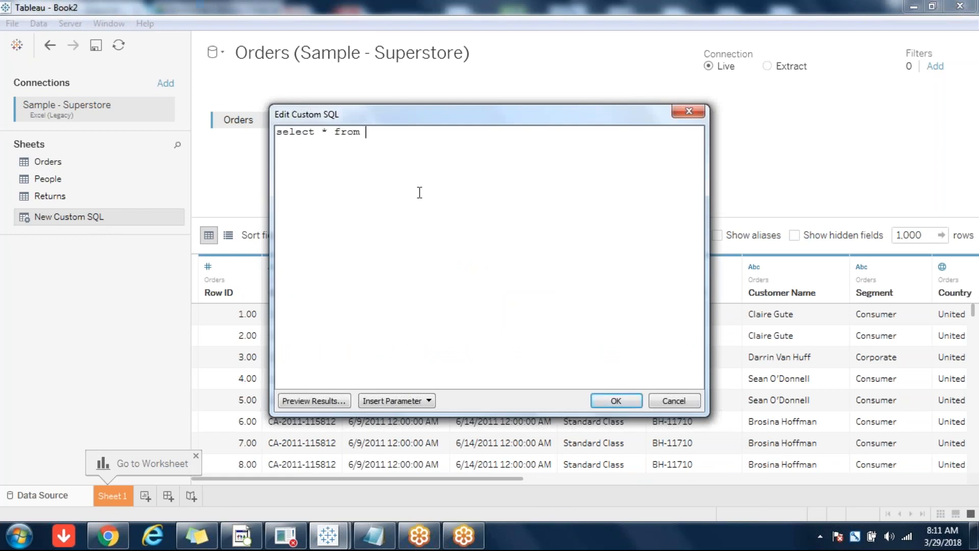
text([Orders])
click(302, 397)
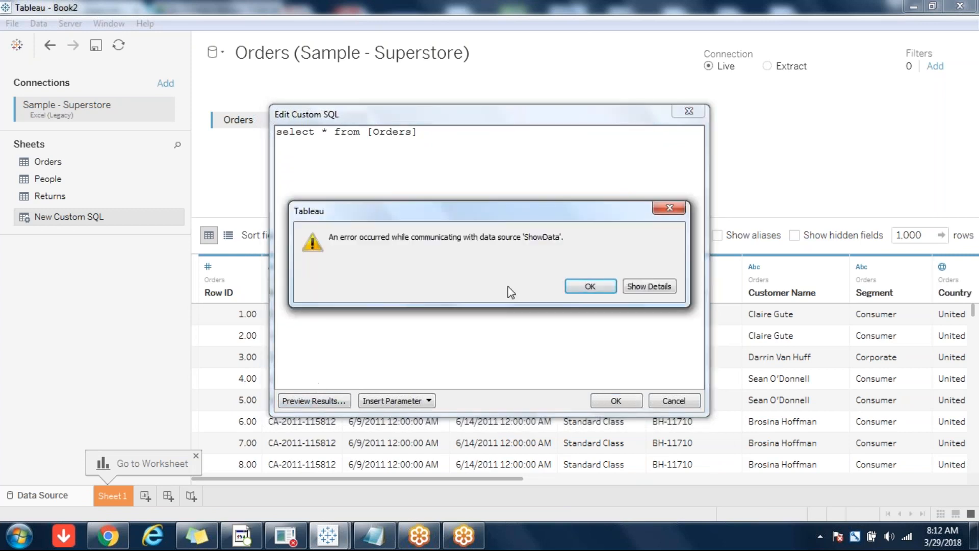
click(645, 284)
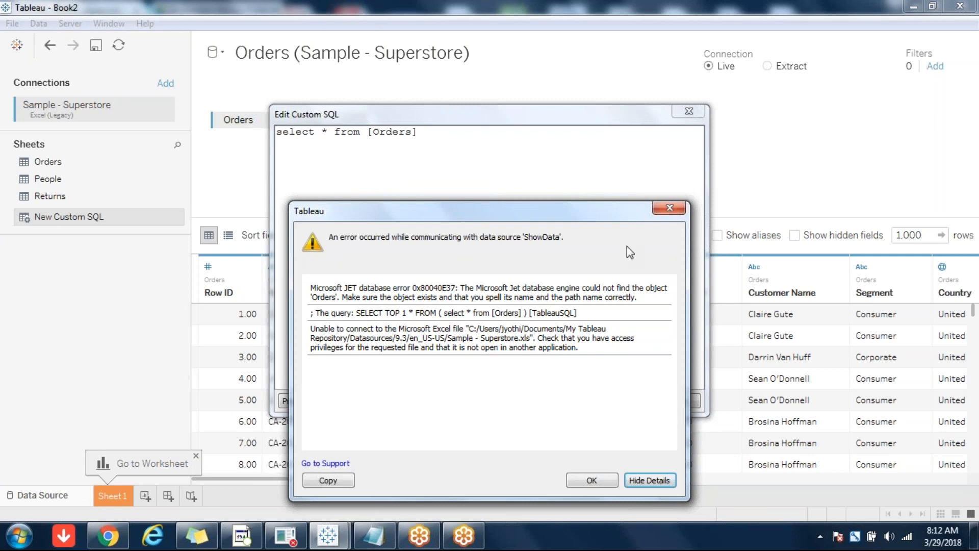
click(670, 208)
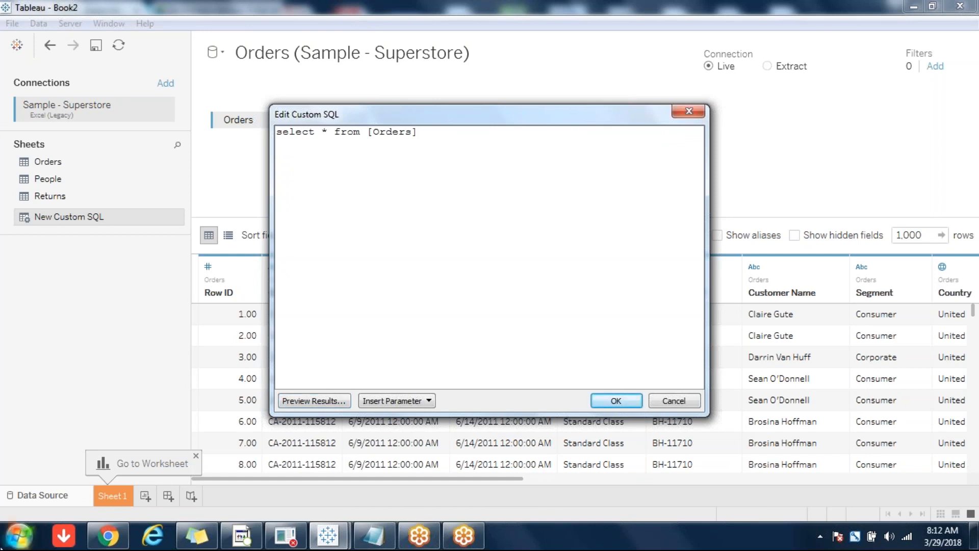
Step: Search the installed programs for "my" and try to launch MySQL Workbench 6.3 CE
click(20, 536)
key(Escape)
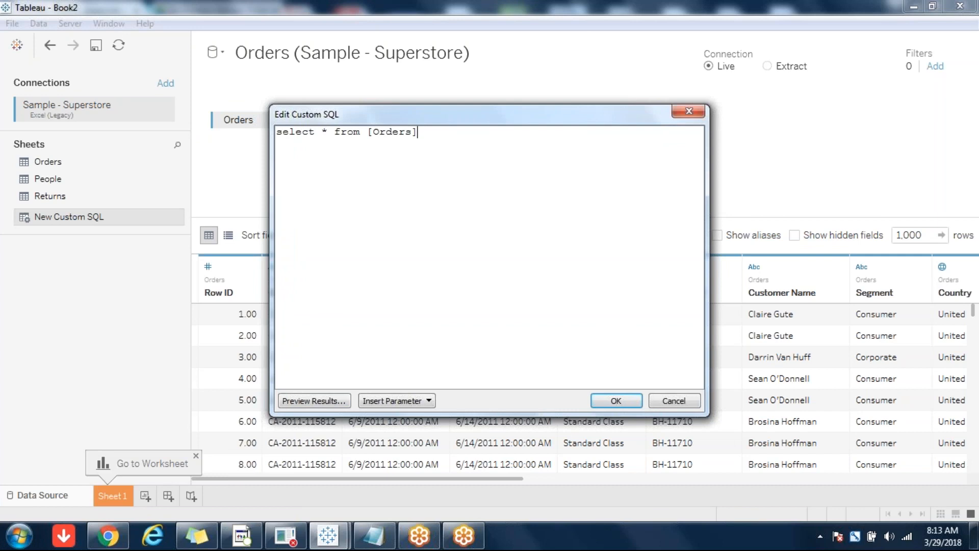
click(20, 535)
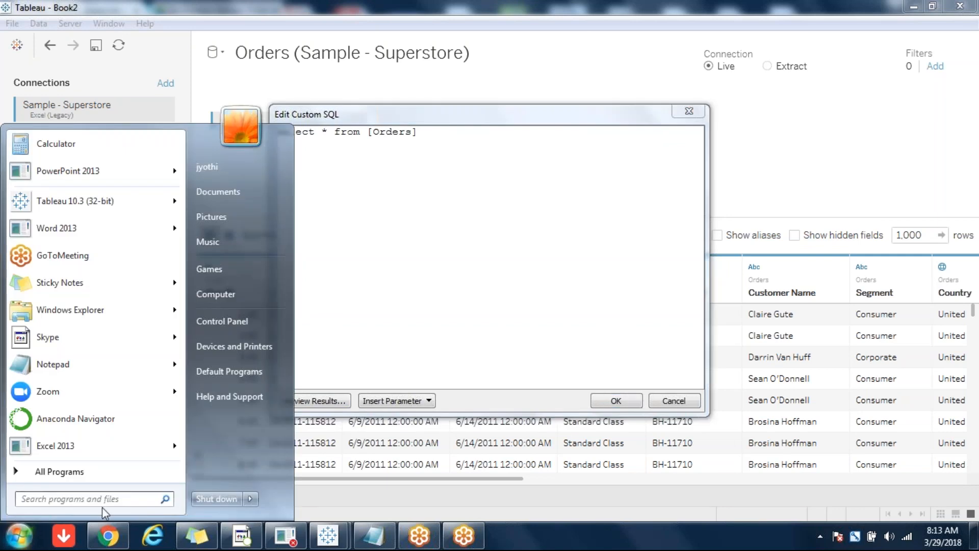
text(m)
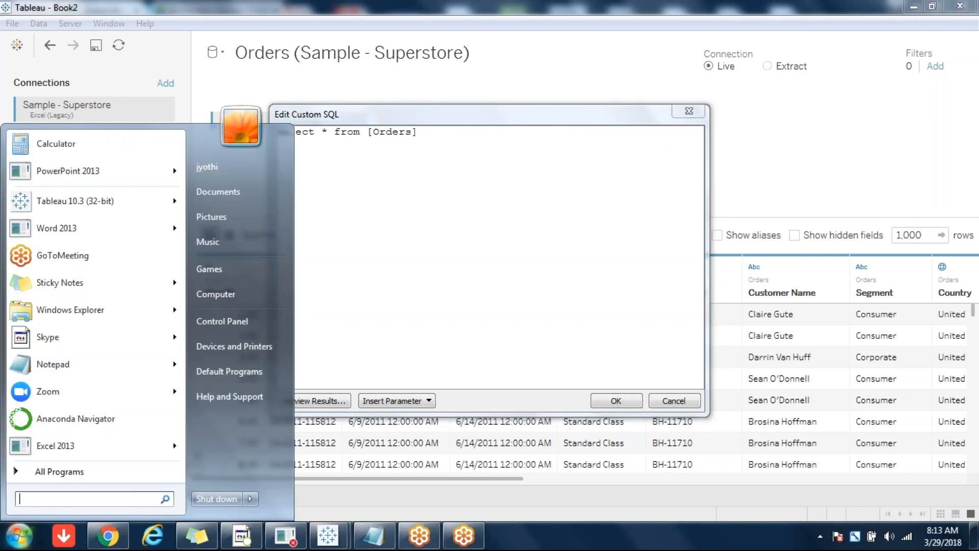
text(y)
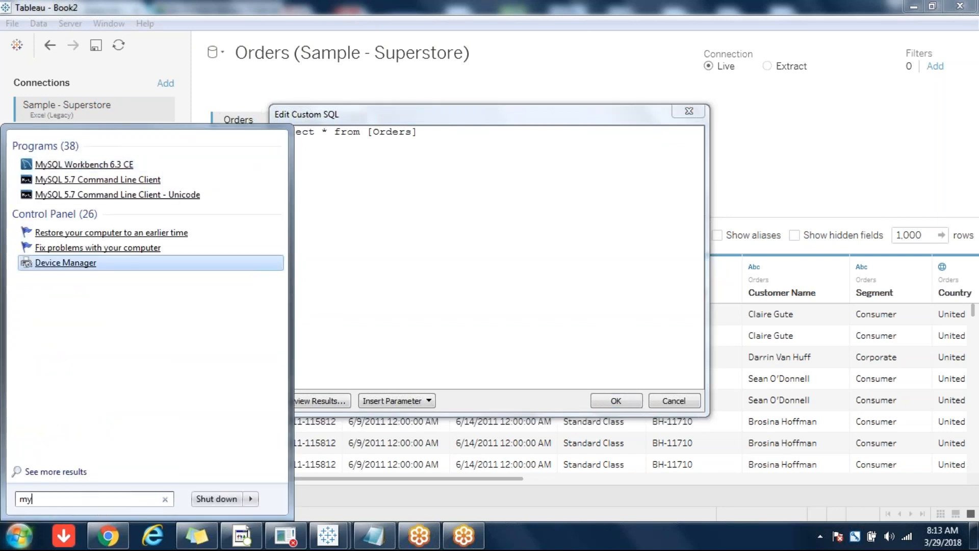
click(79, 164)
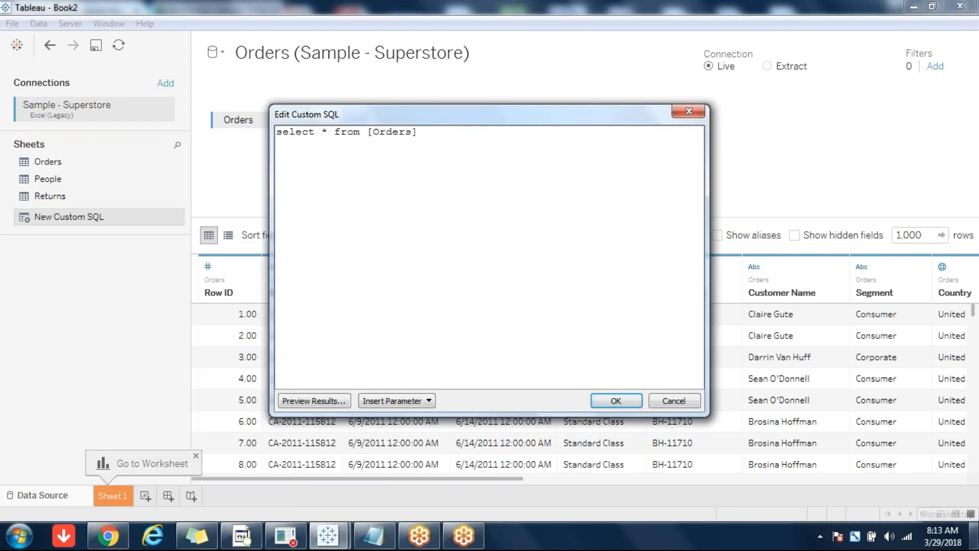
Step: Locate the sqldeveloper shortcut on the desktop, then switch back to the custom SQL query in Tableau
key(super+d)
click(780, 331)
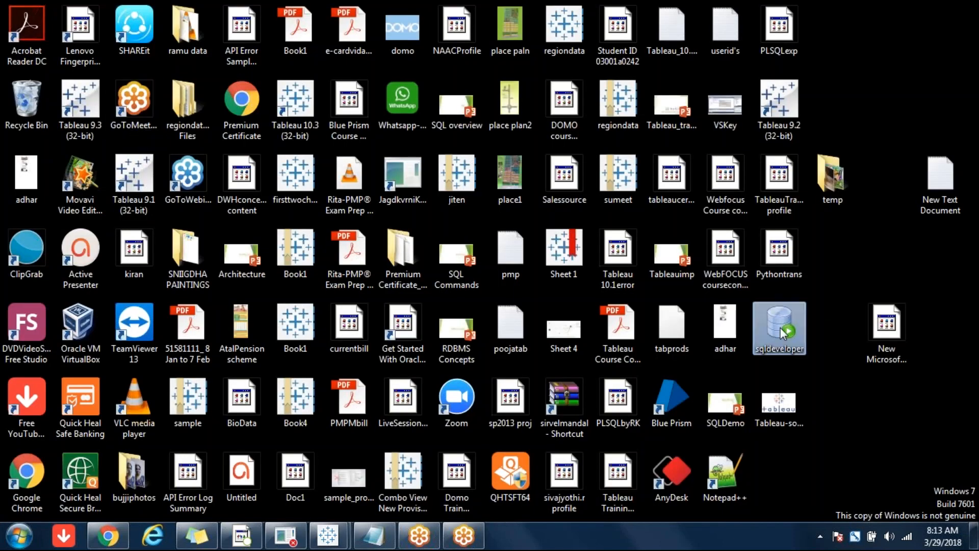
mouse_move(436, 546)
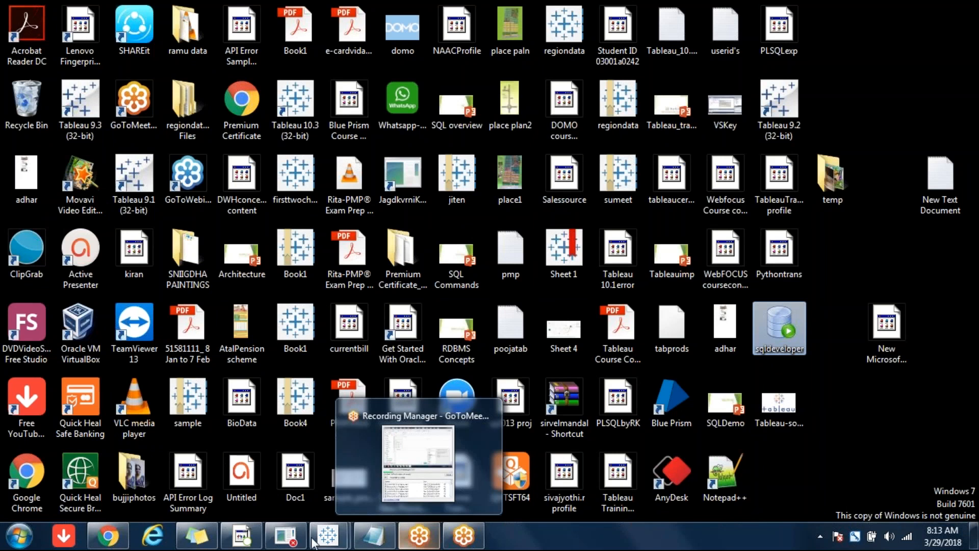
click(328, 536)
click(388, 457)
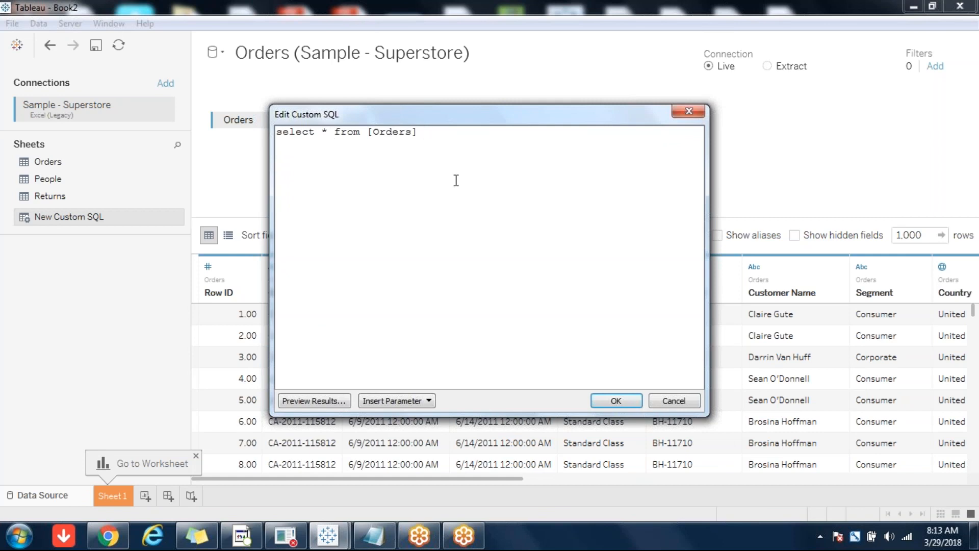
Step: Correct the query to "select * from [Orders$]", preview its results, and discard the custom SQL
text($)
click(346, 206)
click(419, 132)
click(444, 136)
click(315, 400)
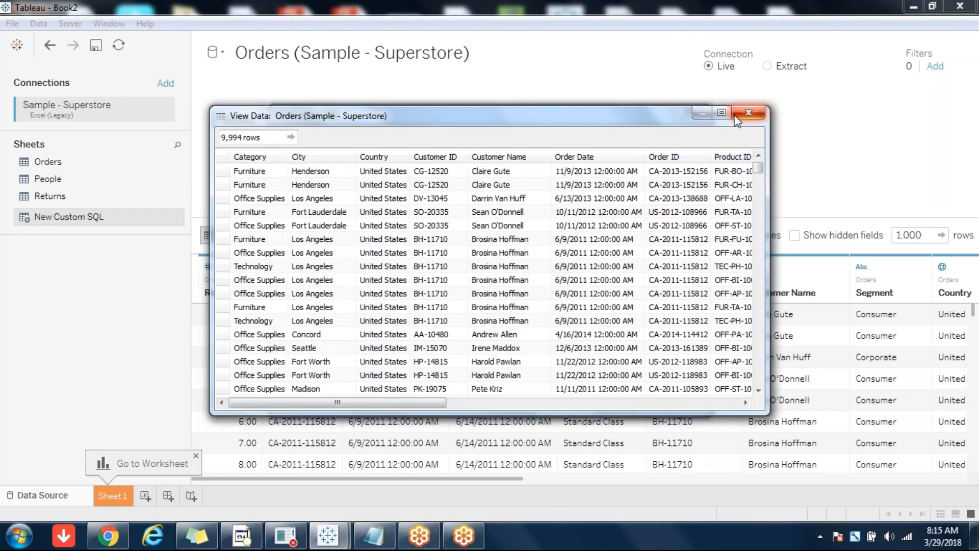
click(747, 113)
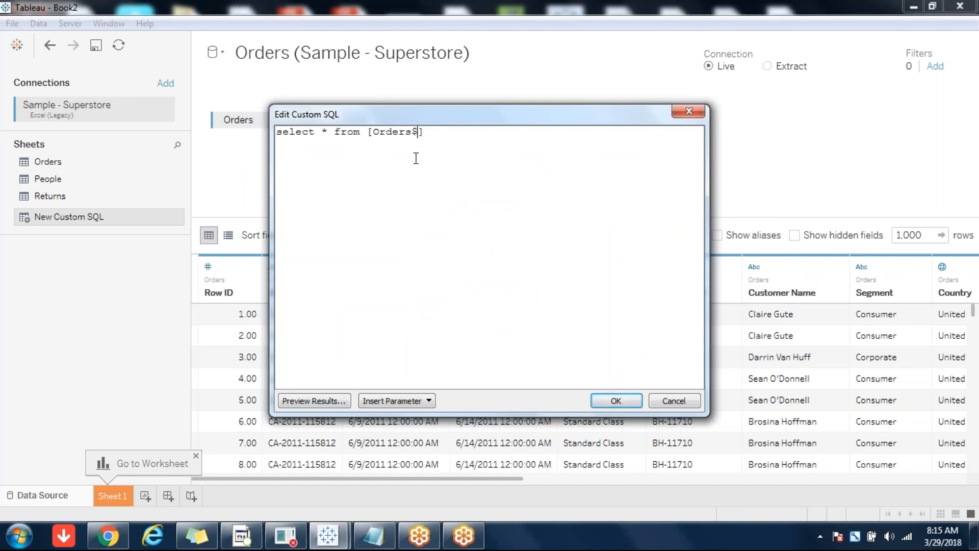
click(432, 133)
click(675, 406)
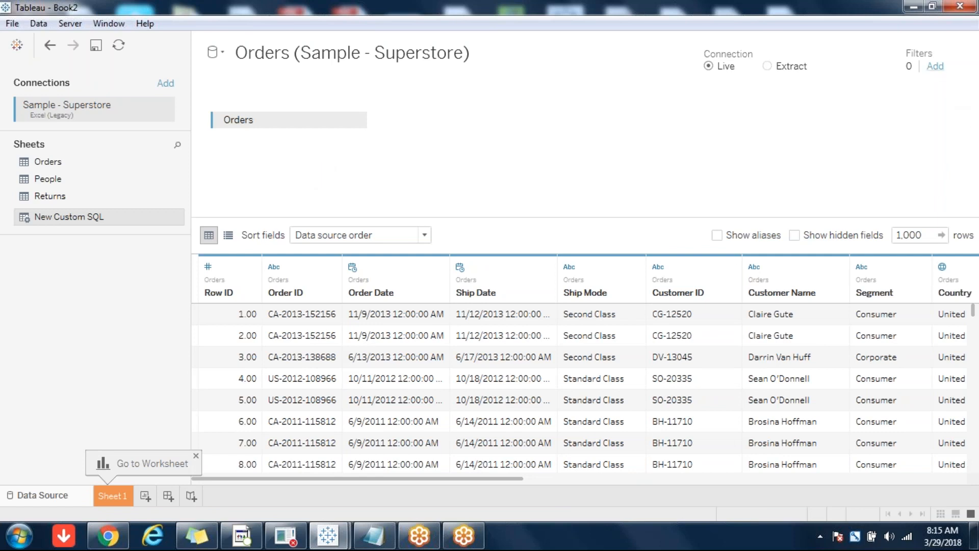
Step: Examine the fields available for a data source filter without adding one
click(935, 65)
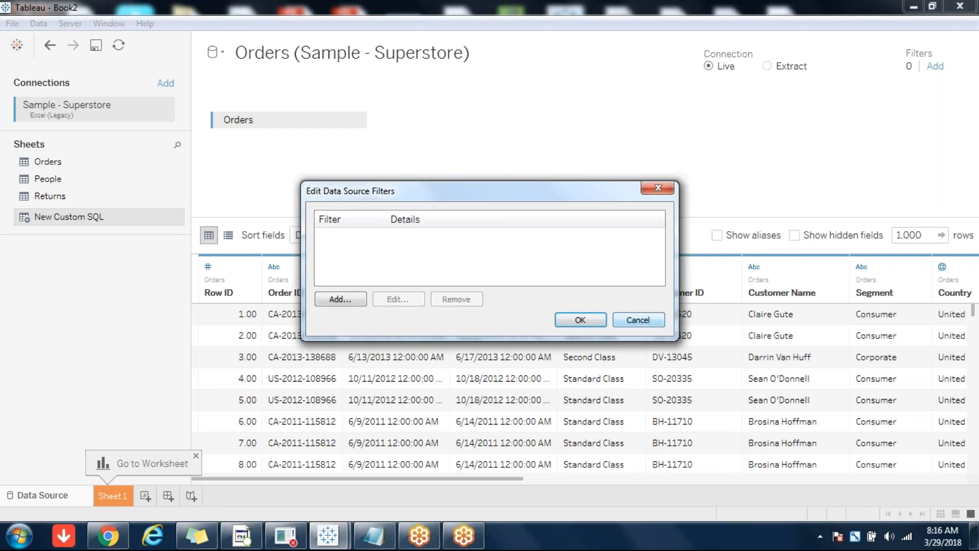
click(339, 299)
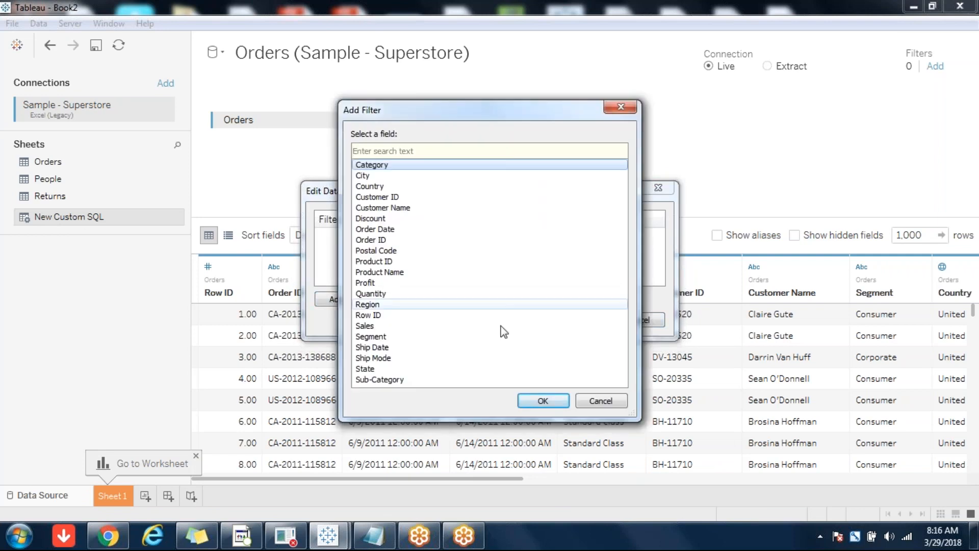
click(598, 403)
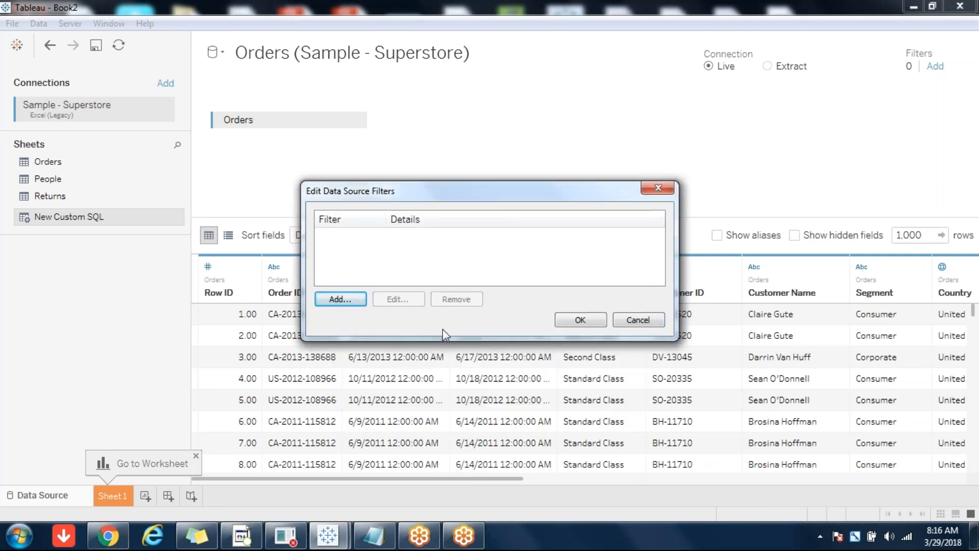
click(629, 322)
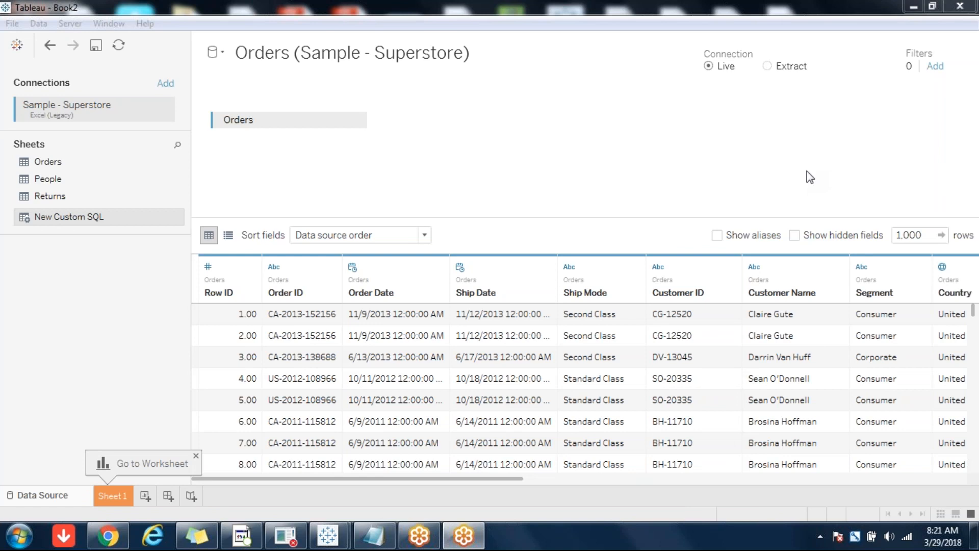
Step: Try the Extract connection, view the fields available for an extract filter without adding one, and return the connection to Live
click(559, 239)
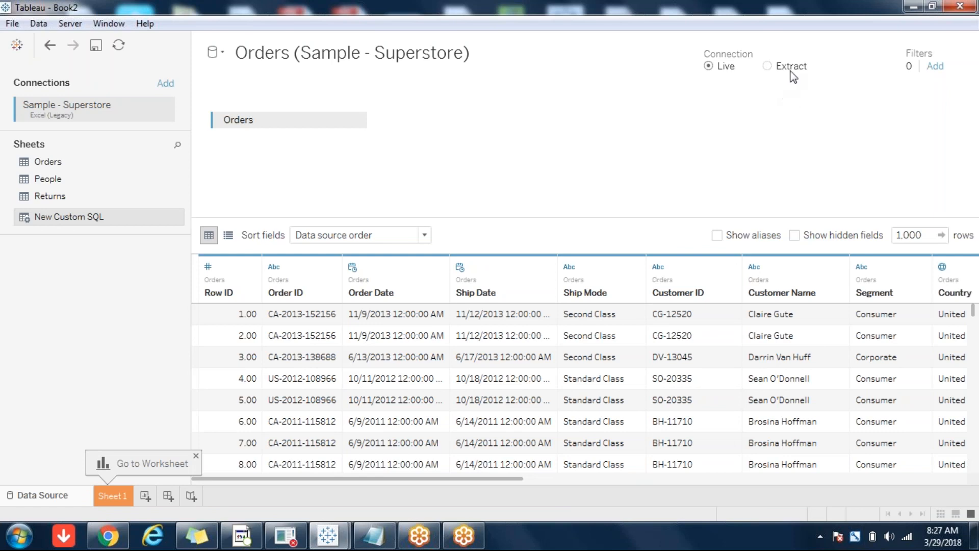
click(786, 66)
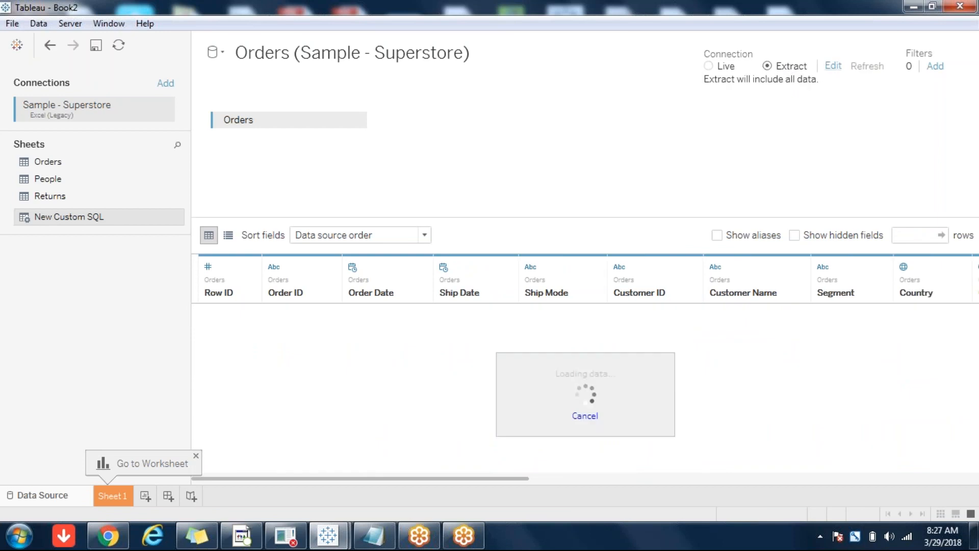
click(831, 66)
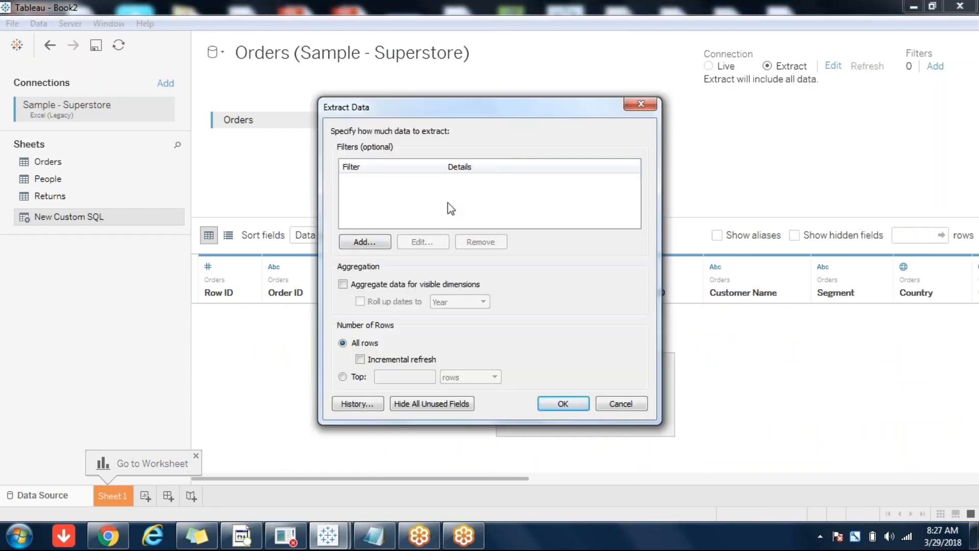
click(370, 243)
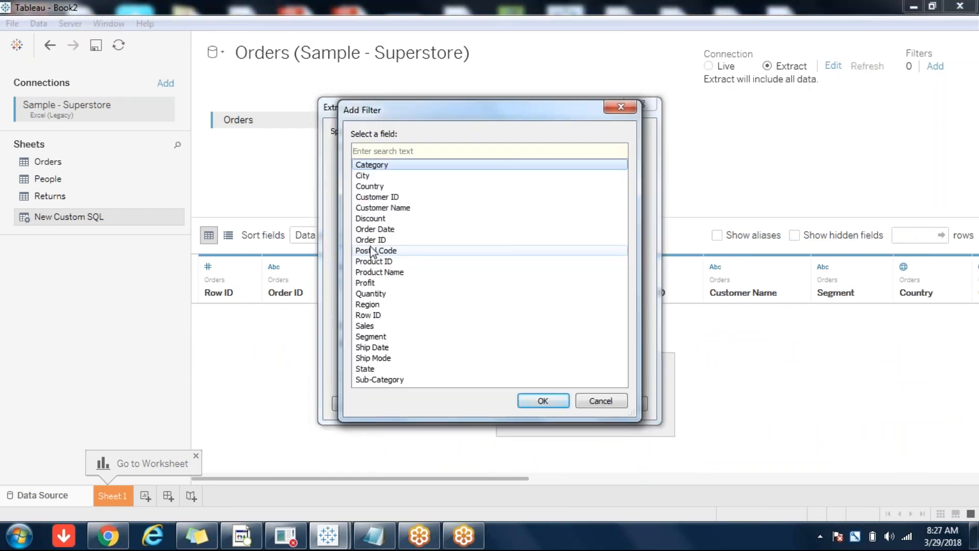
click(599, 401)
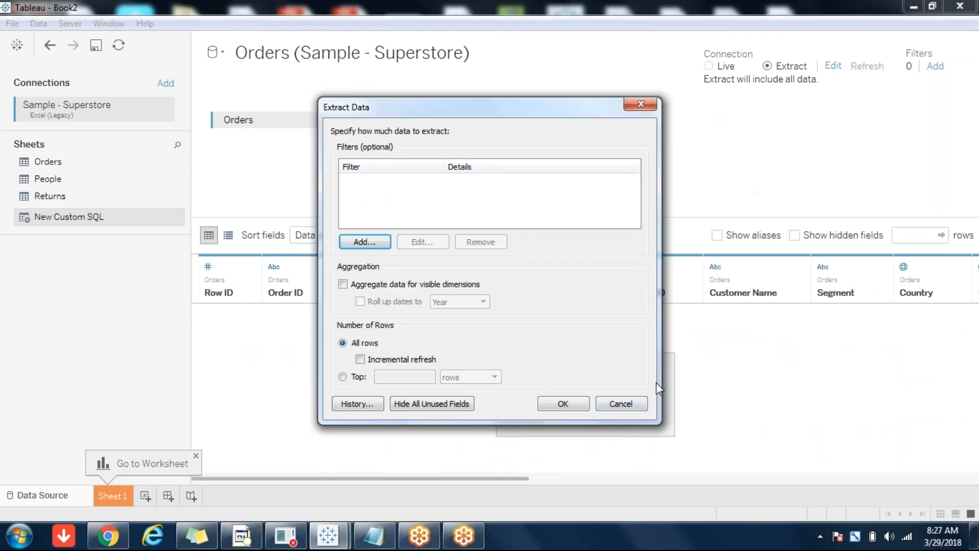
click(631, 404)
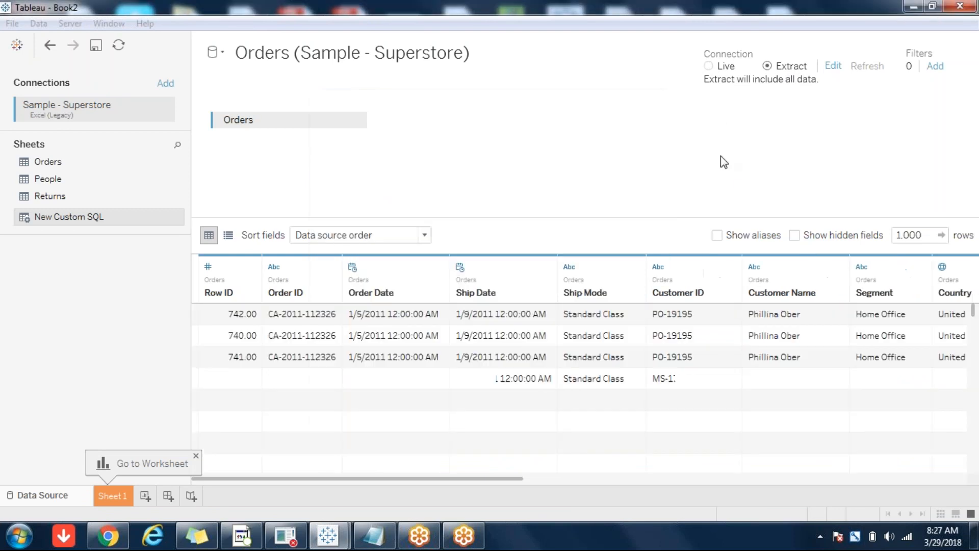
click(721, 66)
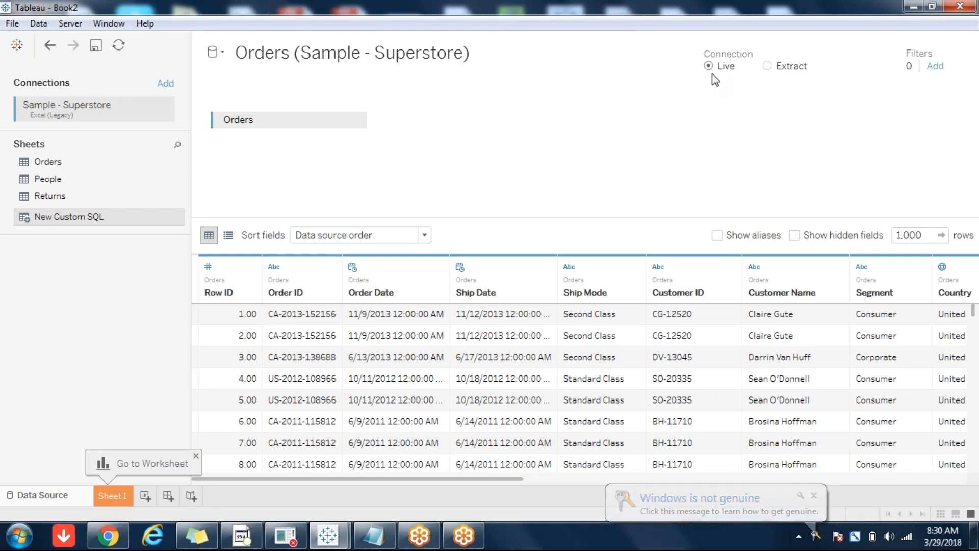
Step: Switch the connection to Extract and view the Customer Name values for an extract filter without adding the filter
click(768, 66)
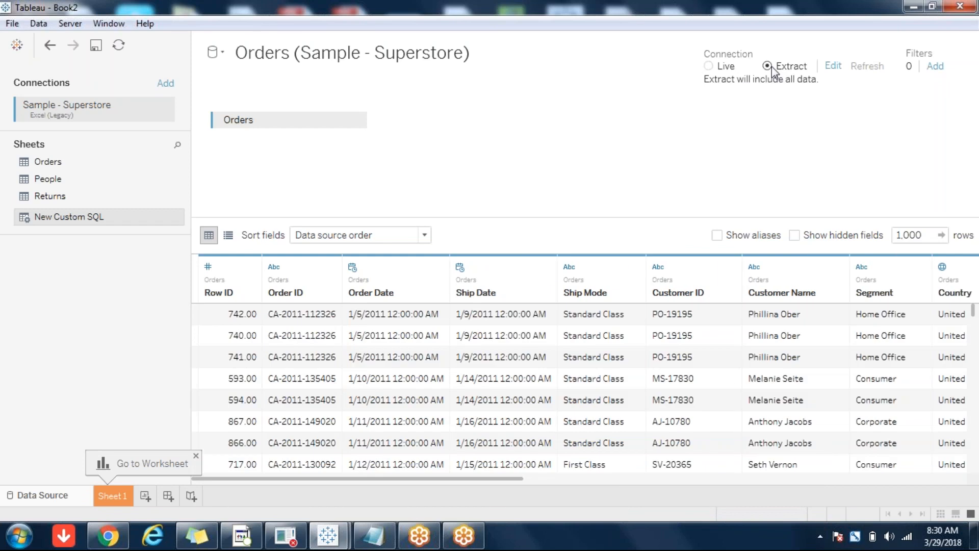
click(834, 67)
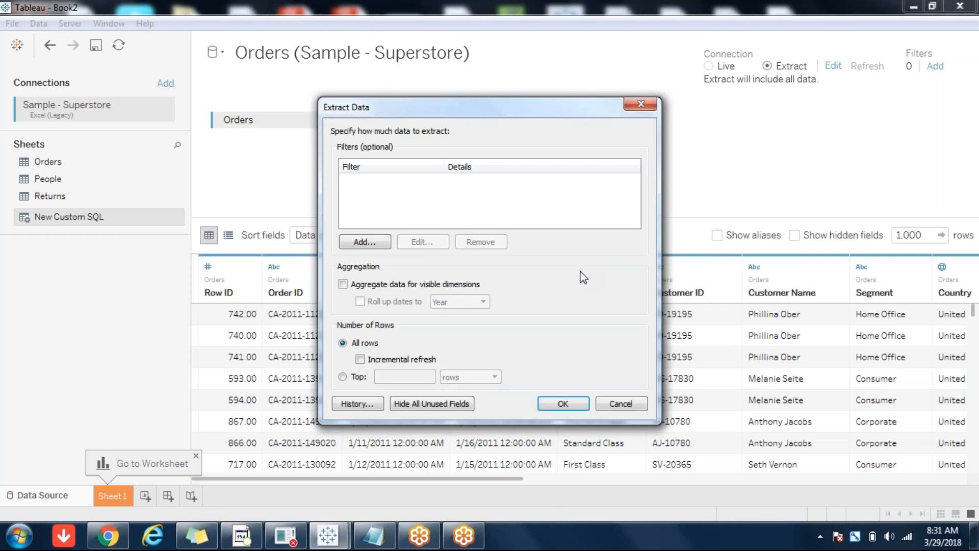
click(365, 243)
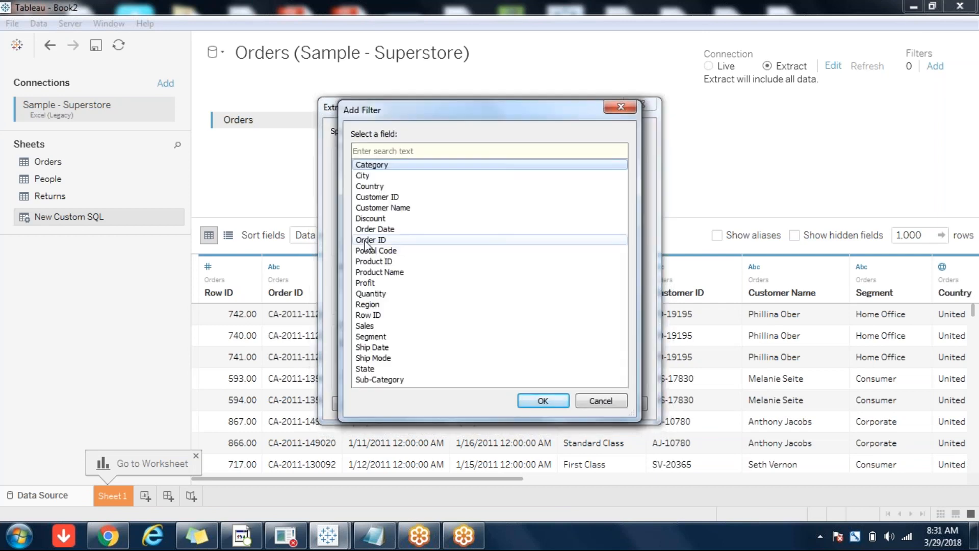
click(417, 209)
double_click(417, 209)
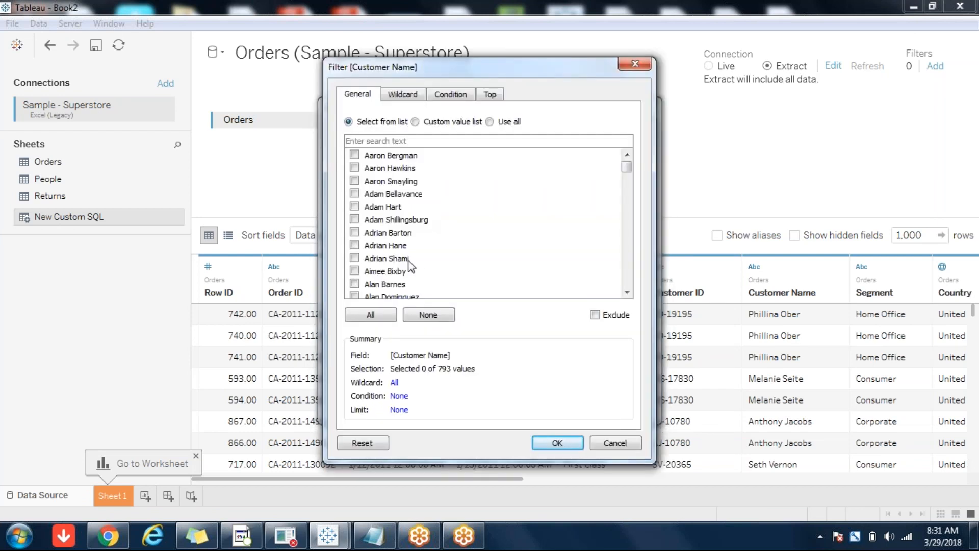
click(620, 444)
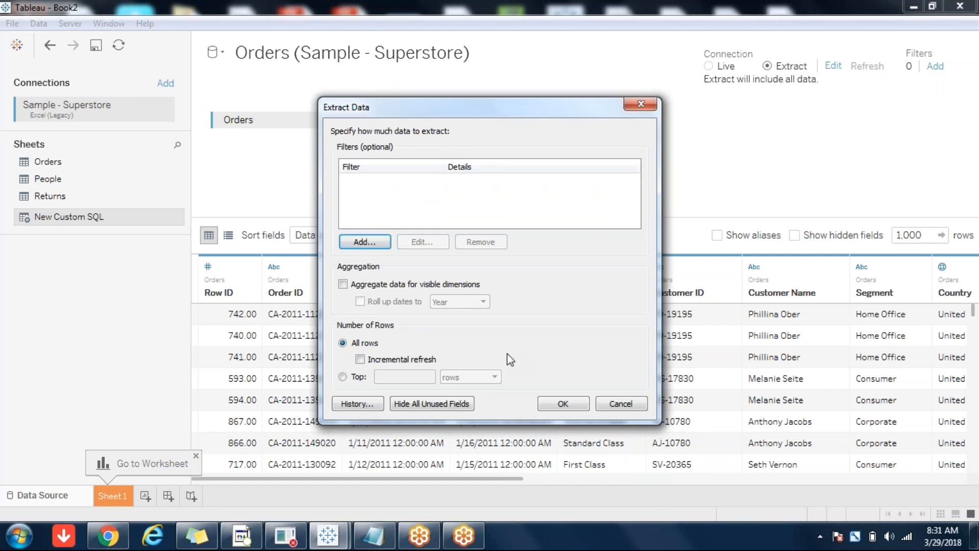
click(380, 189)
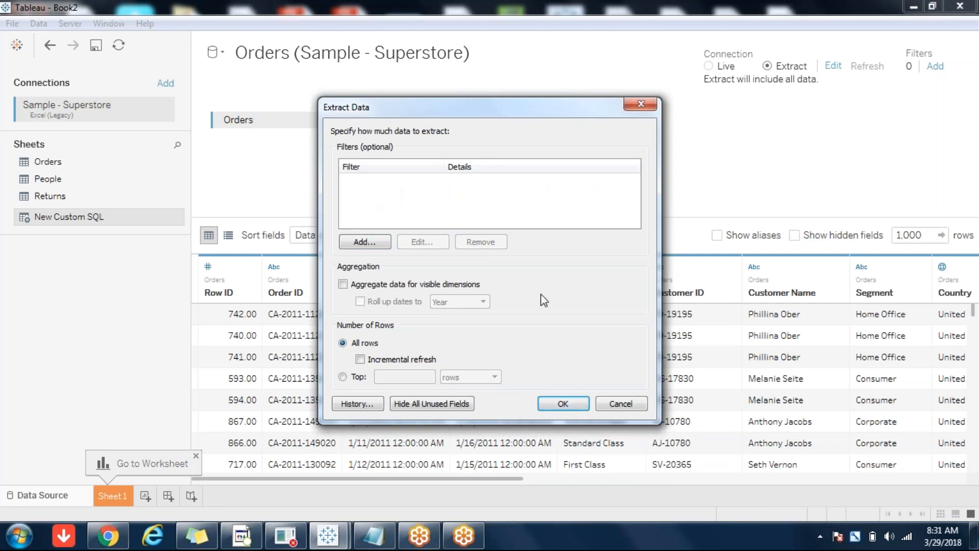
Step: Aggregate the extract data for visible dimensions and roll up dates to Month
click(342, 284)
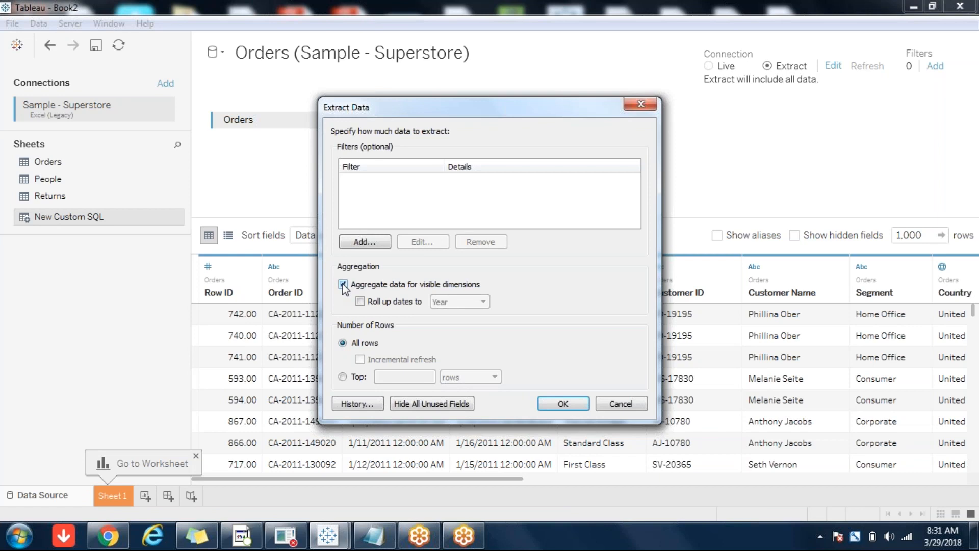
click(365, 300)
click(364, 300)
click(365, 301)
click(472, 306)
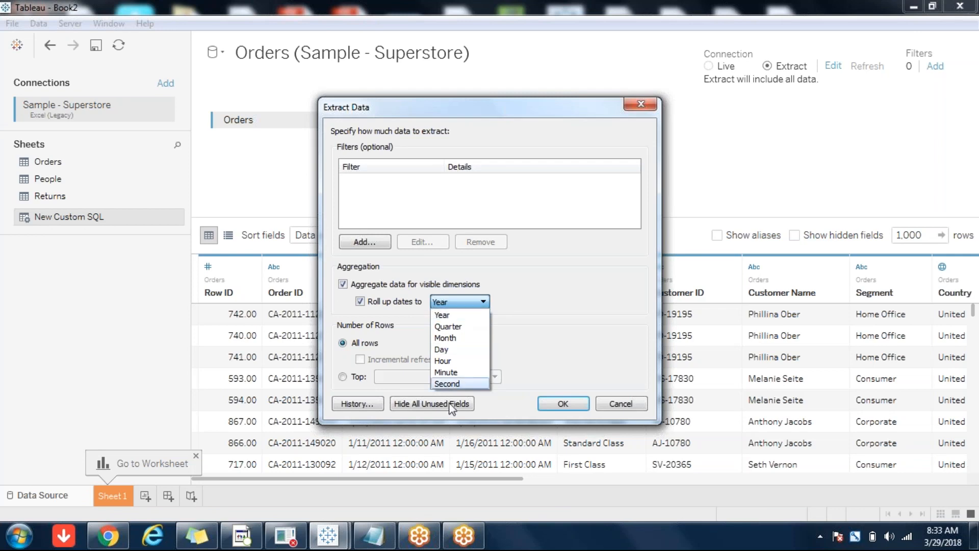
click(464, 337)
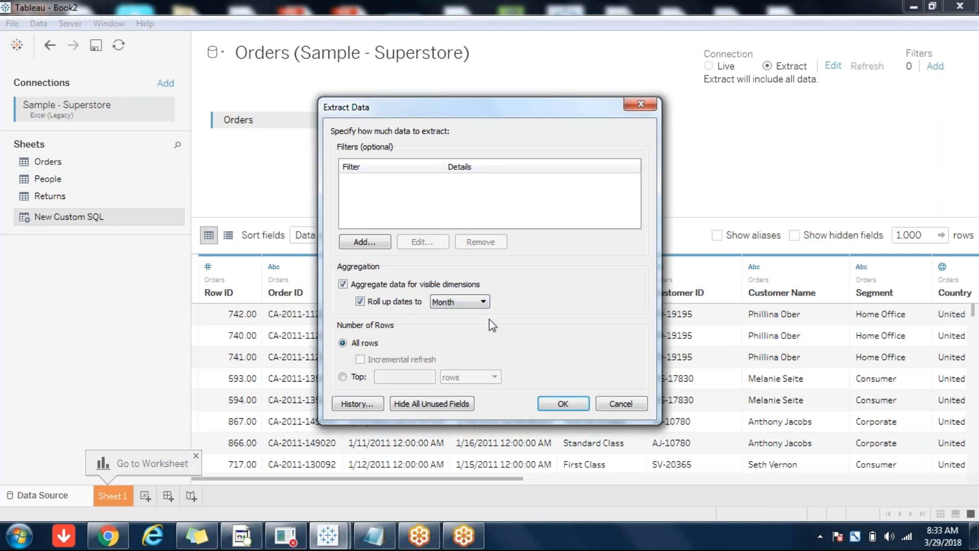
Step: Set the date roll-up to Year, and turn off both the date roll-up and the aggregation for visible dimensions
click(480, 303)
click(480, 302)
click(483, 302)
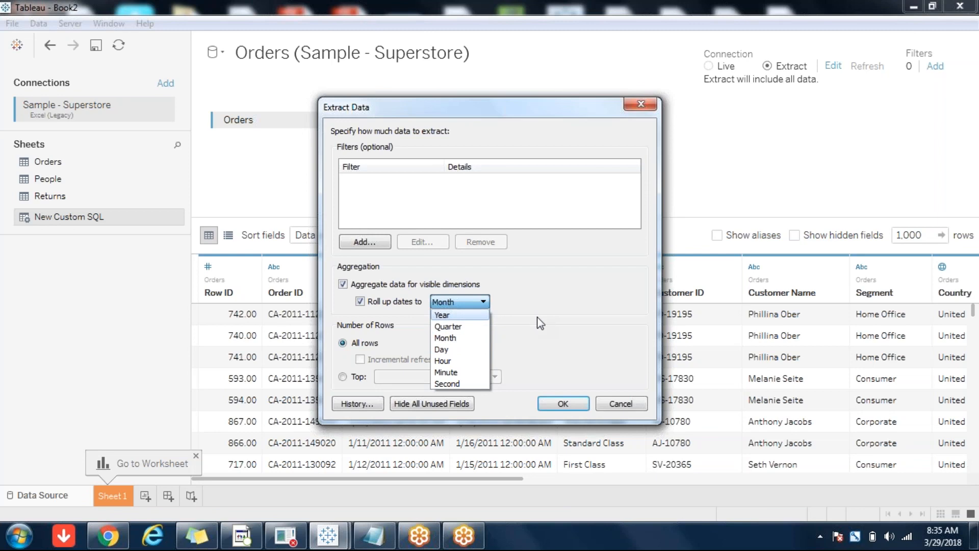
click(468, 314)
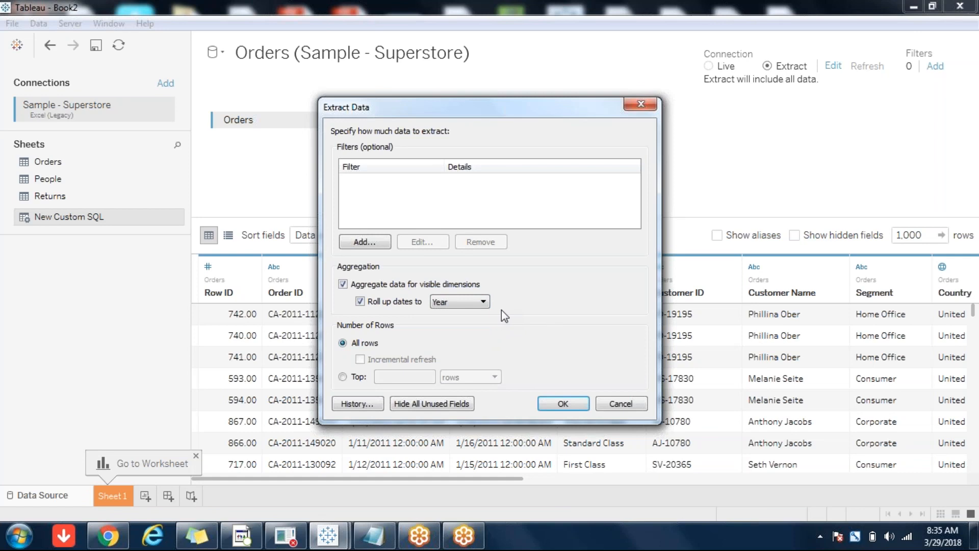
click(357, 301)
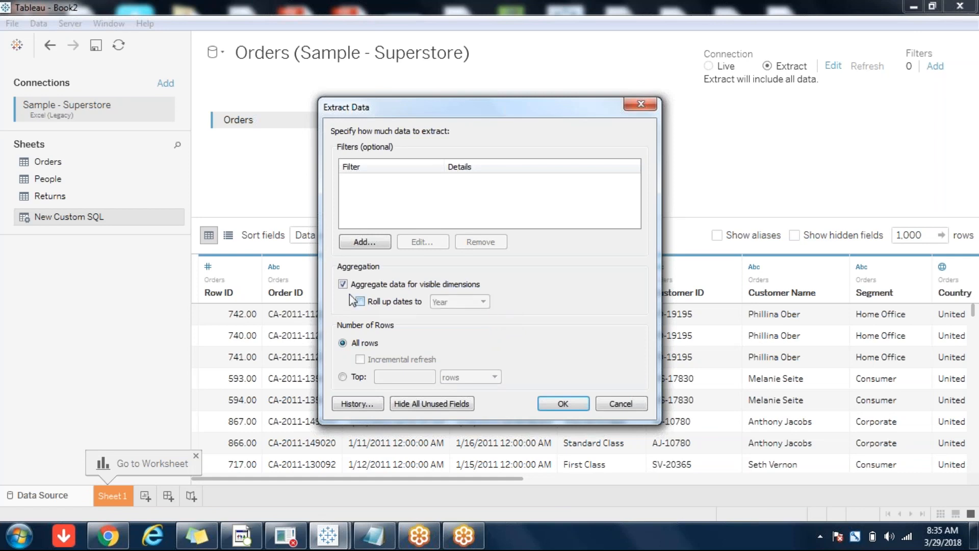
click(343, 284)
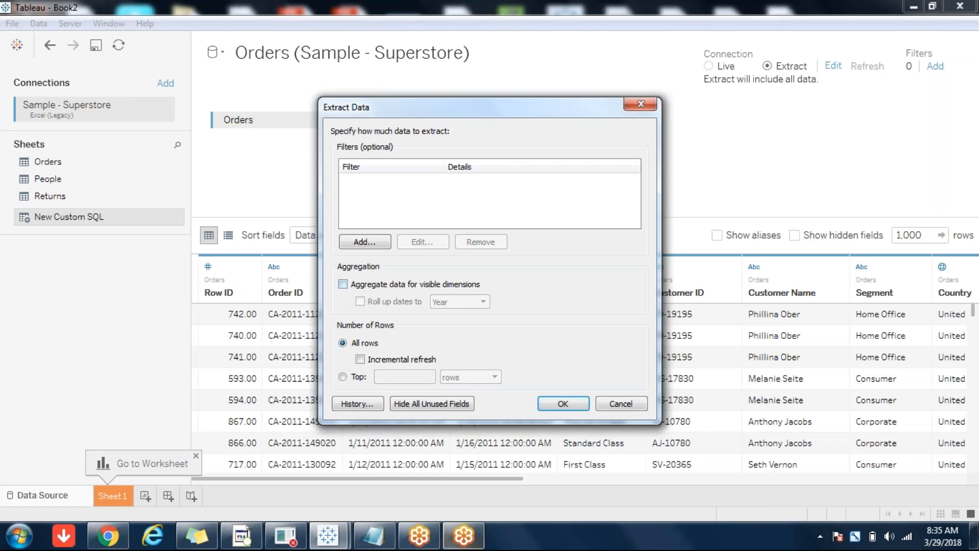
click(452, 541)
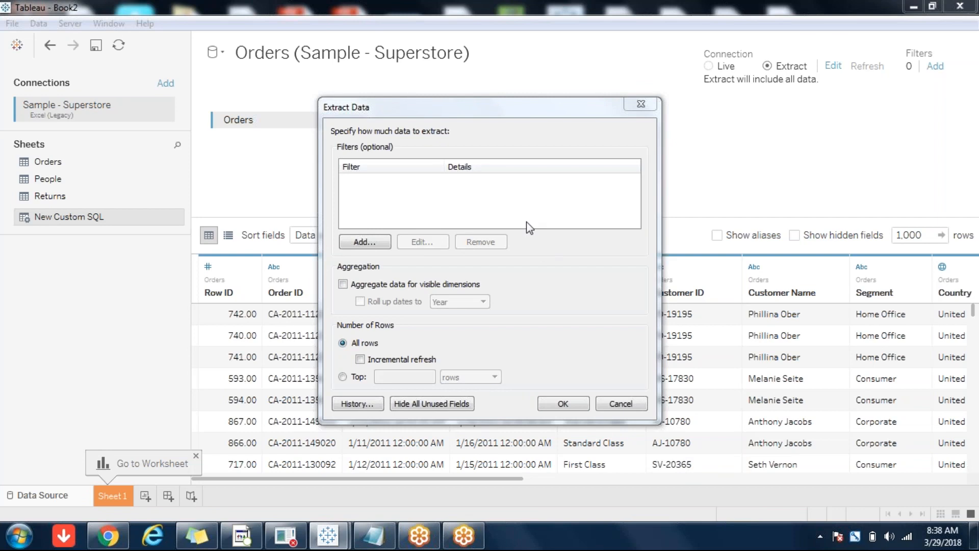
click(552, 297)
click(763, 246)
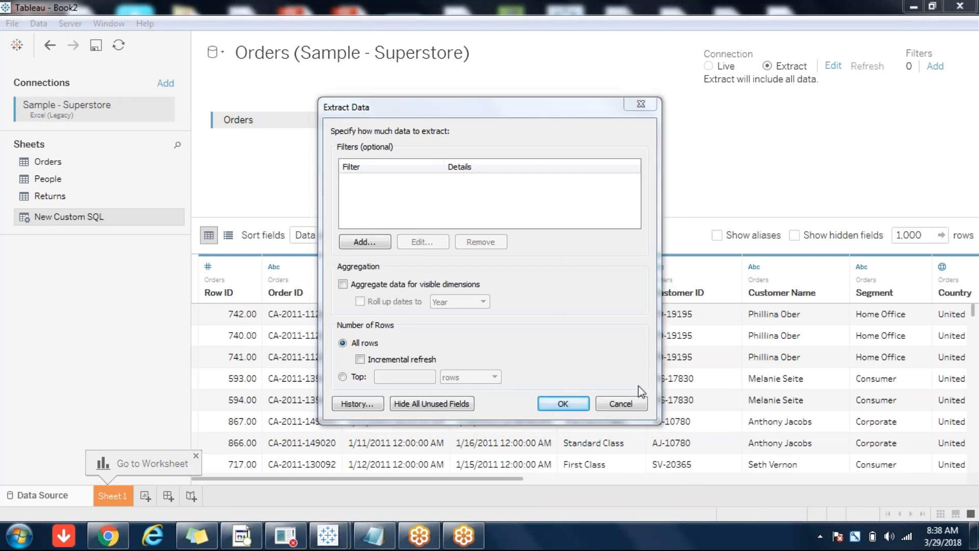
click(541, 273)
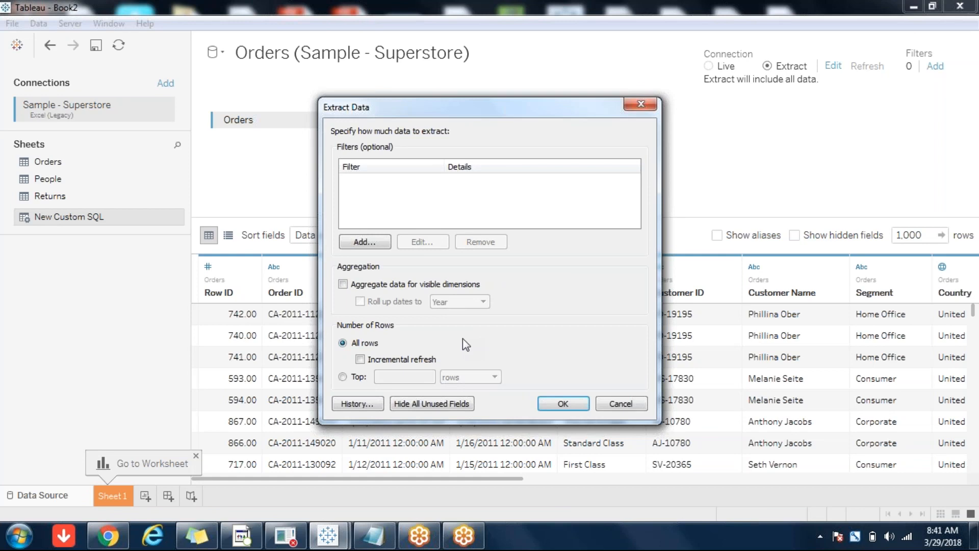
Step: Enable incremental refresh with Order Date identifying new rows, and turn incremental refresh off again
click(360, 359)
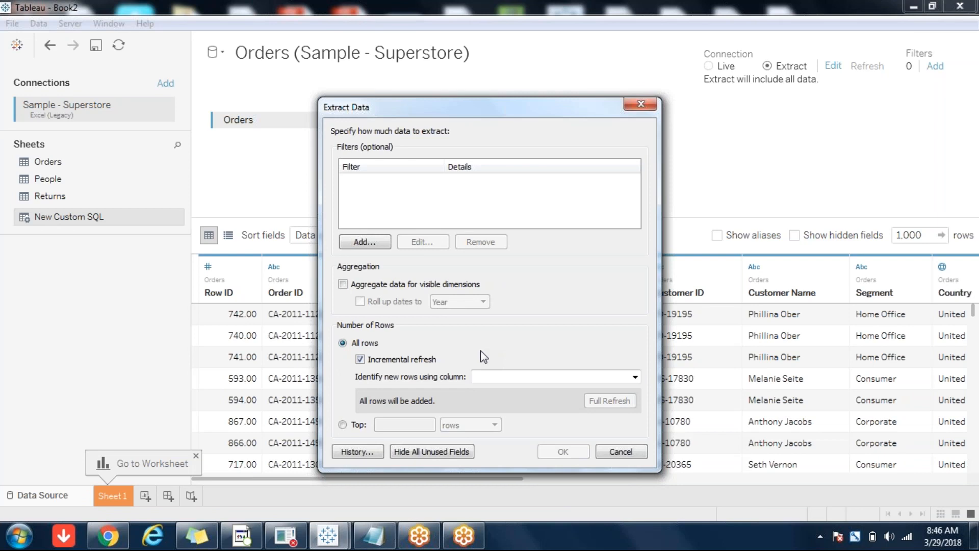
click(119, 310)
click(635, 377)
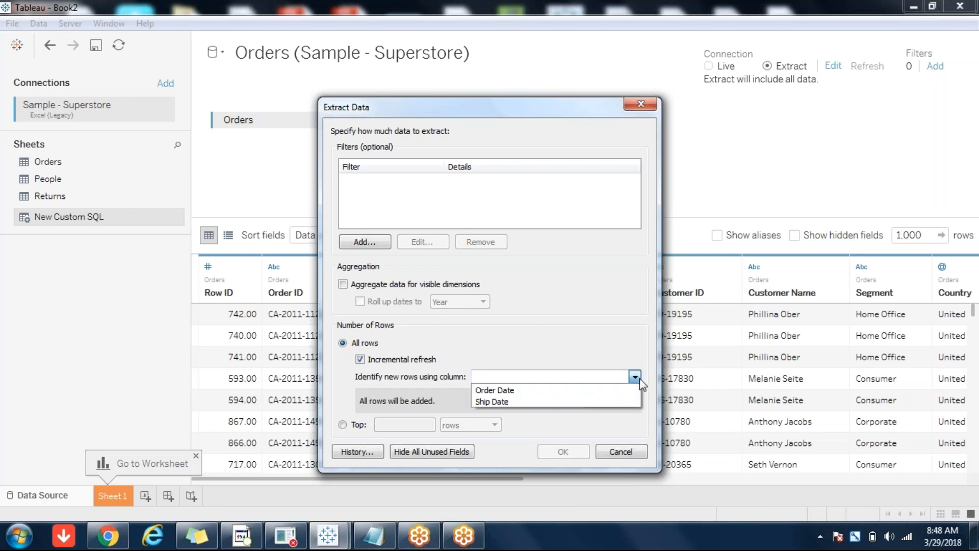
click(560, 389)
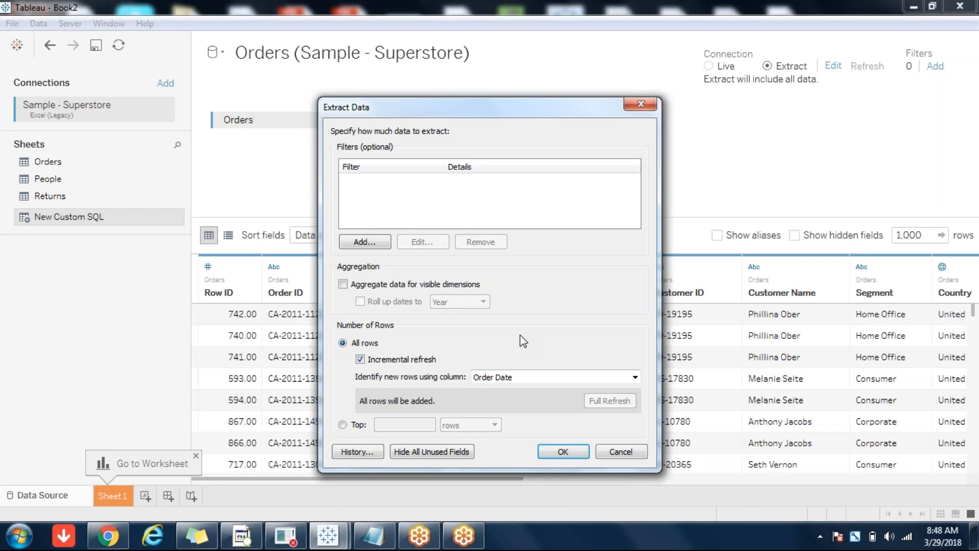
click(360, 359)
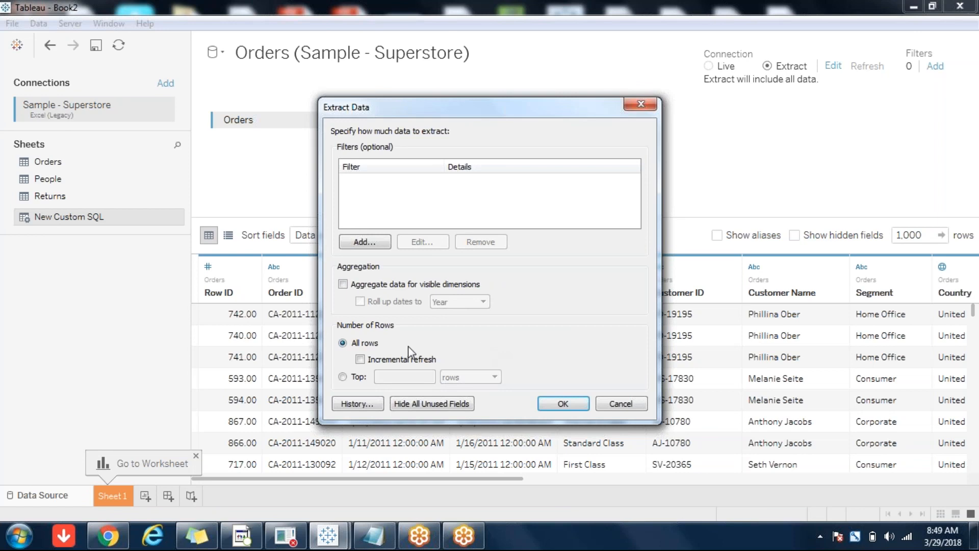
Step: Choose the Top rows option for the extract, view the extract history, and discard the extract settings
click(342, 377)
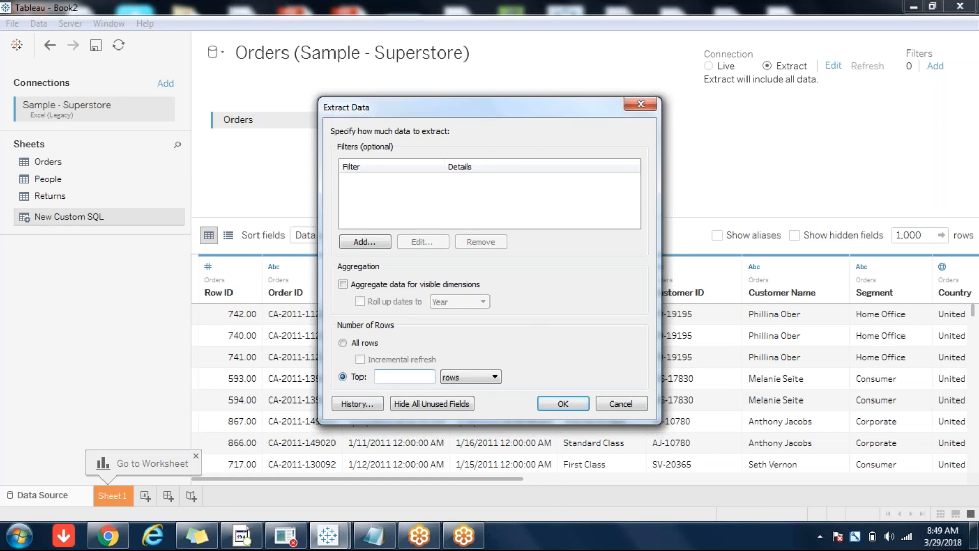
click(353, 407)
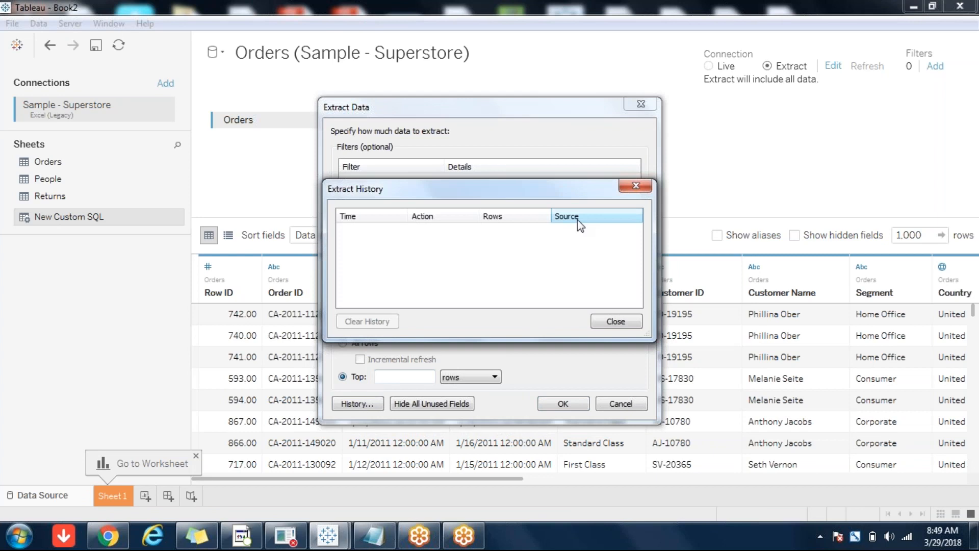
click(605, 323)
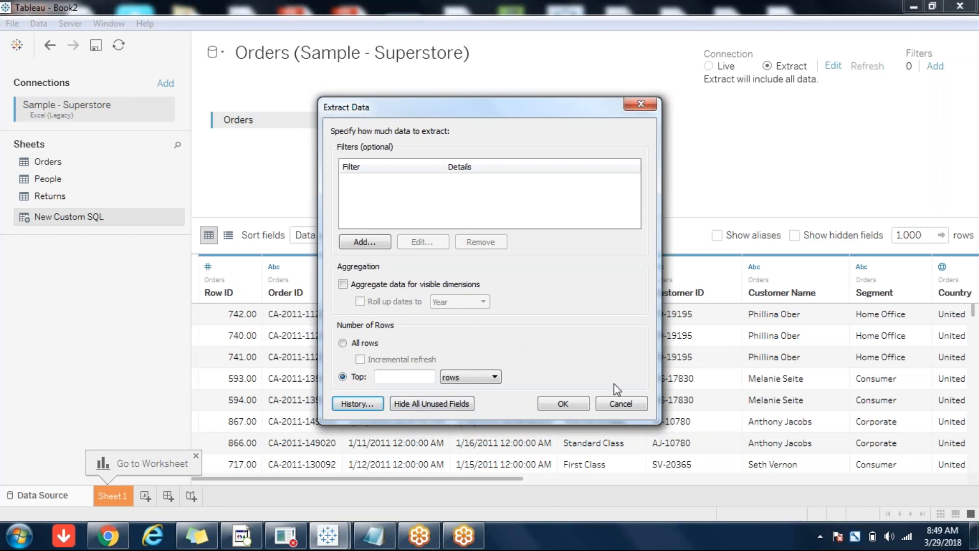
click(630, 406)
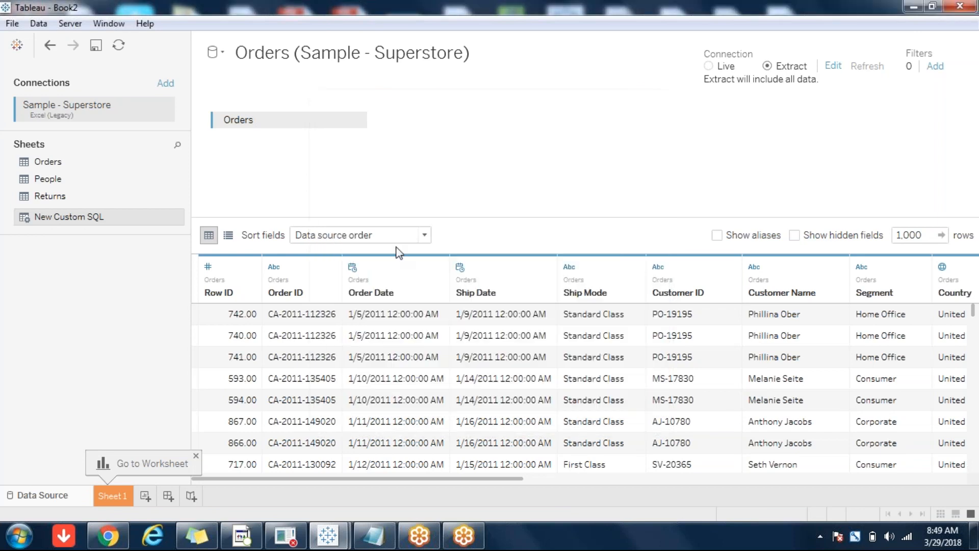
Step: View the options available for the Order ID field without applying any of them
click(331, 268)
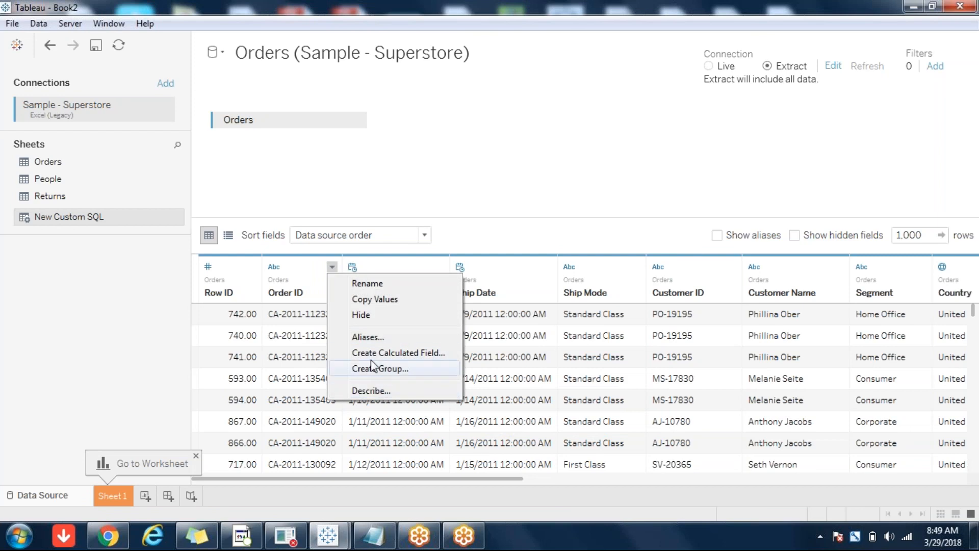
click(522, 227)
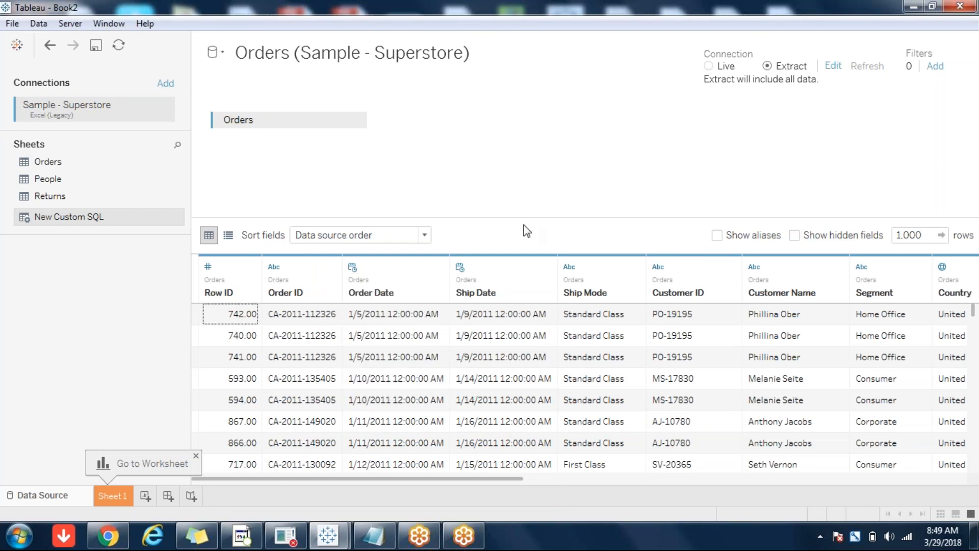
click(331, 267)
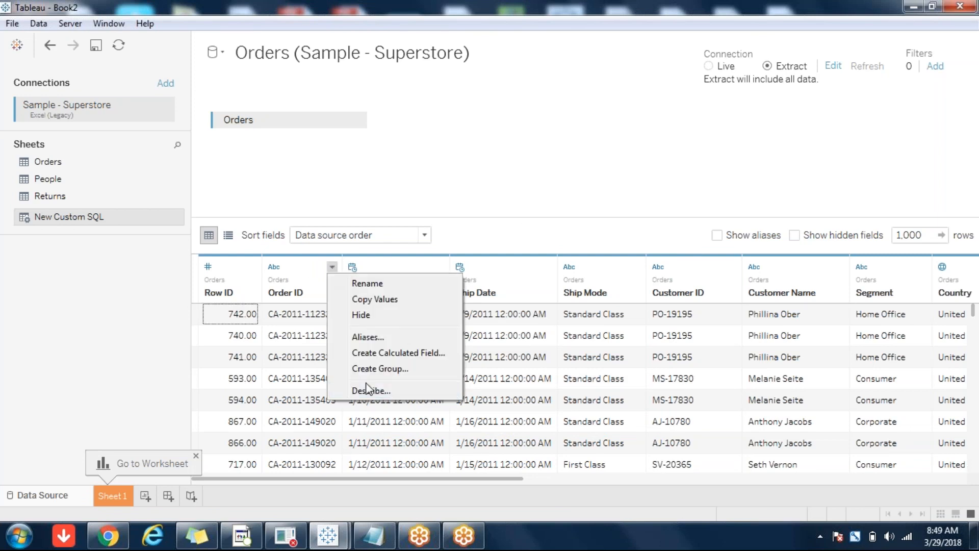
click(559, 210)
Step: Review the extract settings and the options available for the Ship Date field, leaving both without applying any changes
click(834, 66)
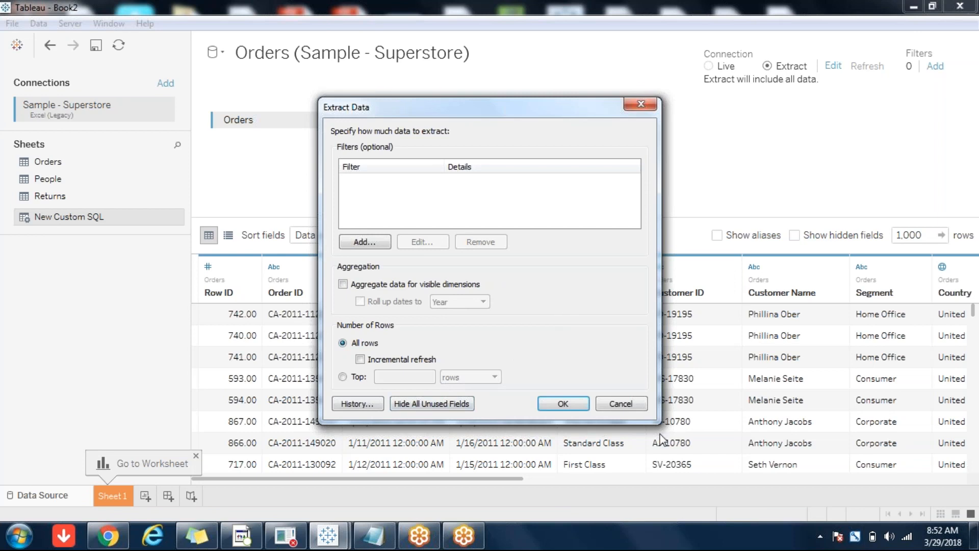
click(633, 406)
click(551, 266)
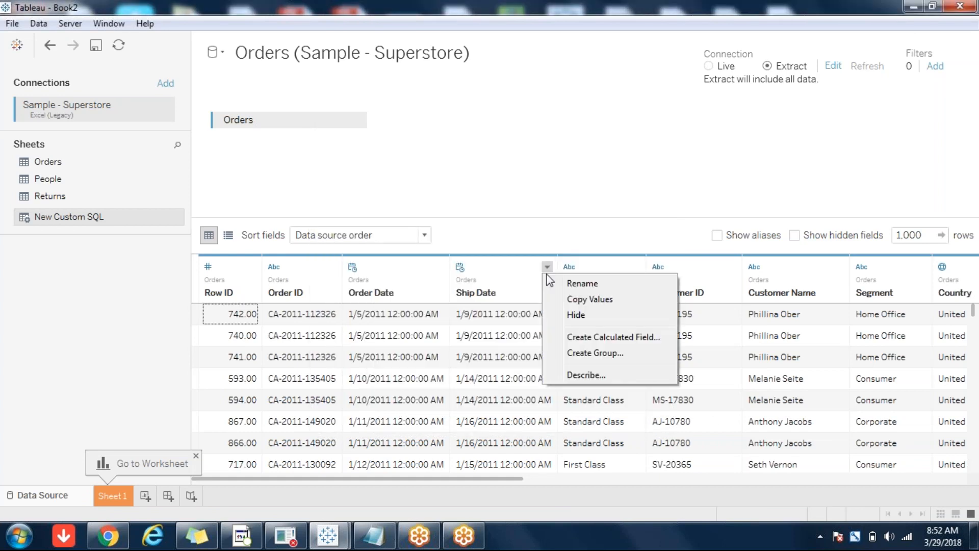
click(496, 212)
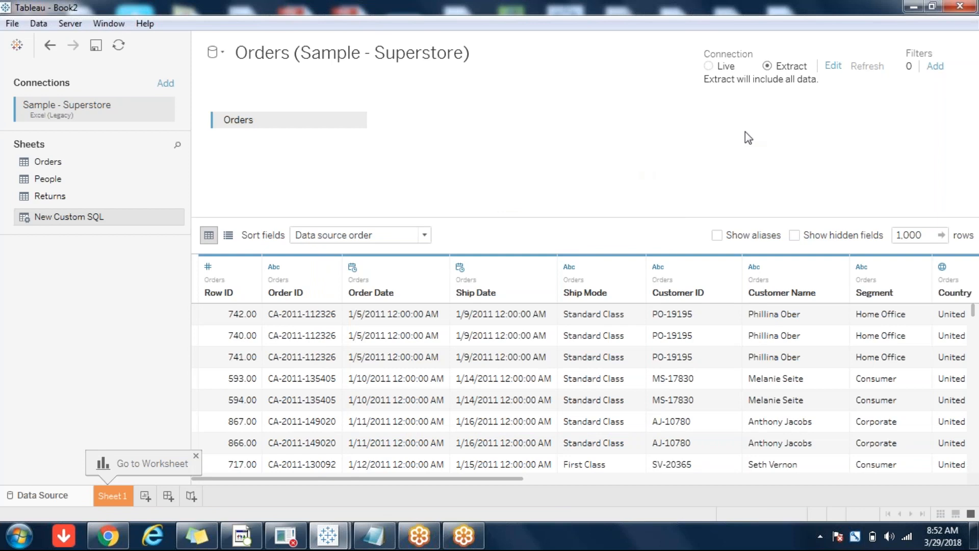
click(833, 65)
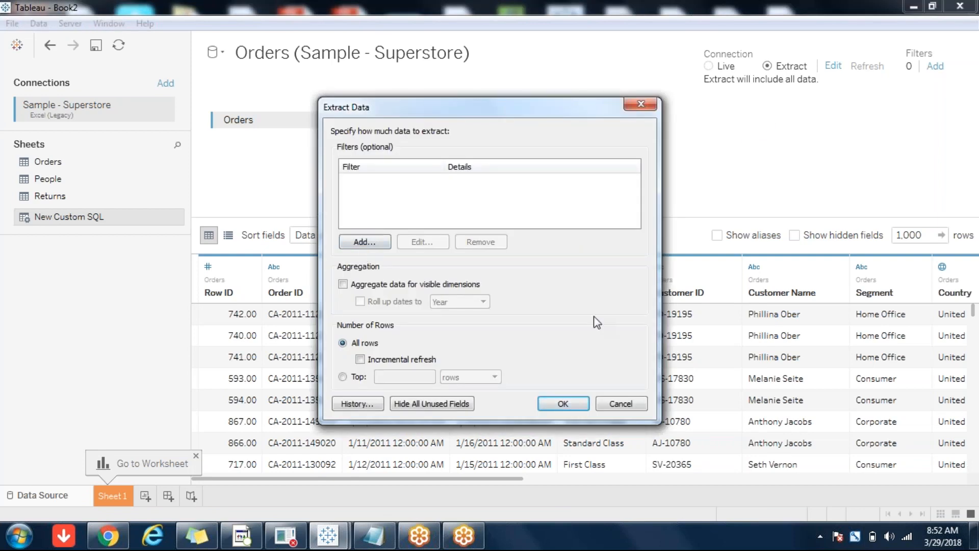
click(632, 404)
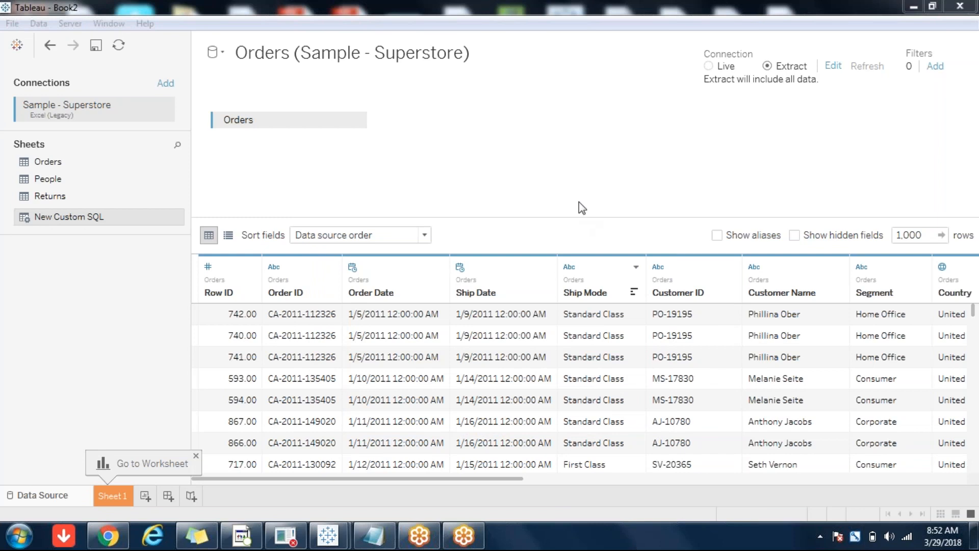
click(550, 245)
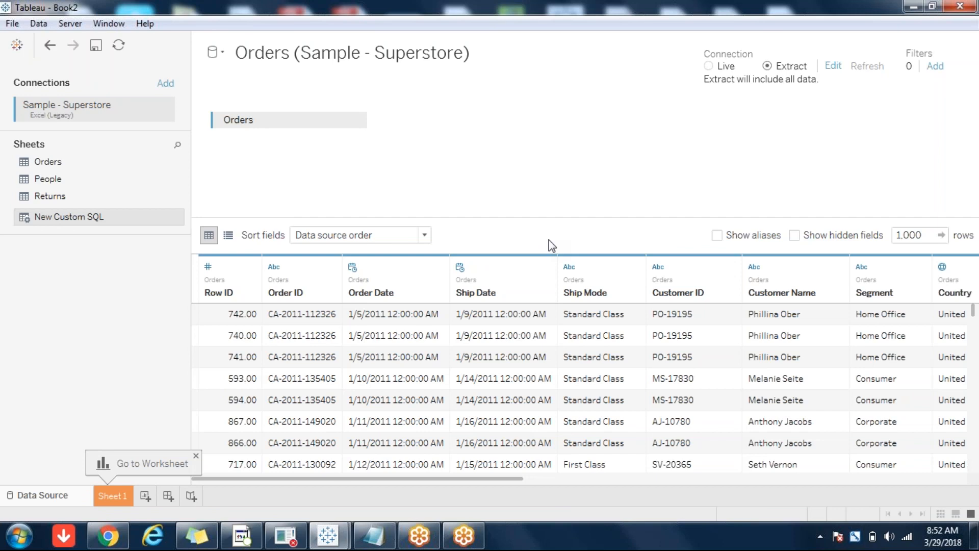
Step: Switch to Chrome to check the shared Google Drive folder and the Gmail inbox, and return to Tableau
click(114, 528)
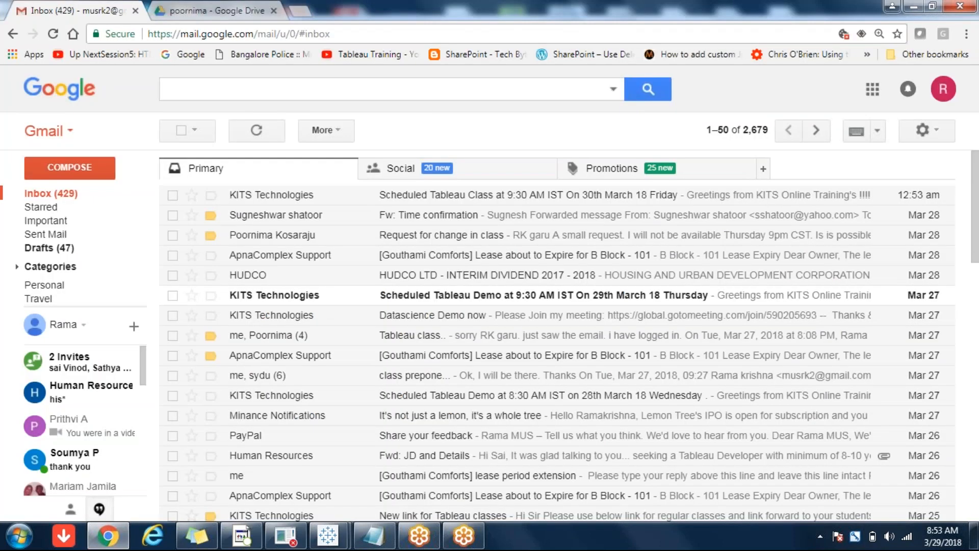
click(217, 10)
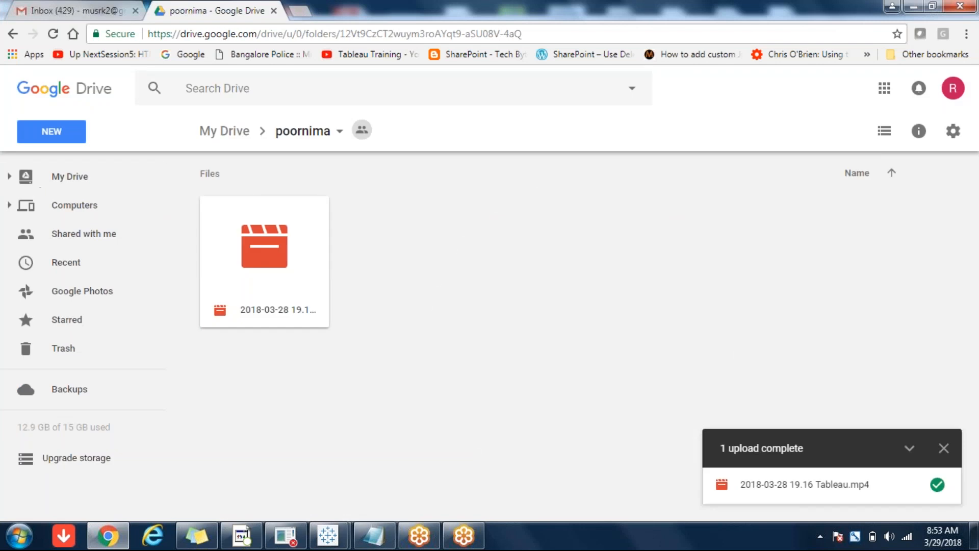
click(68, 11)
click(39, 195)
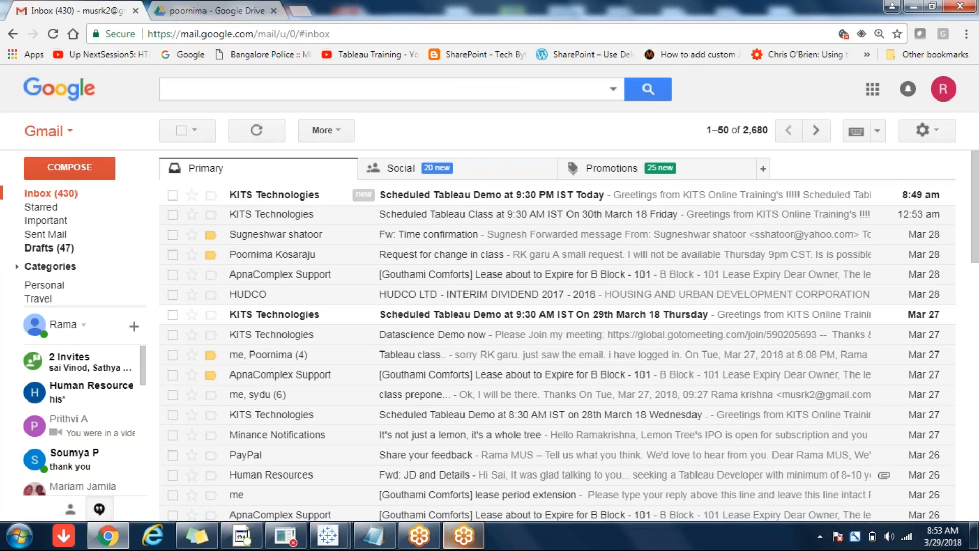
mouse_move(328, 536)
click(408, 476)
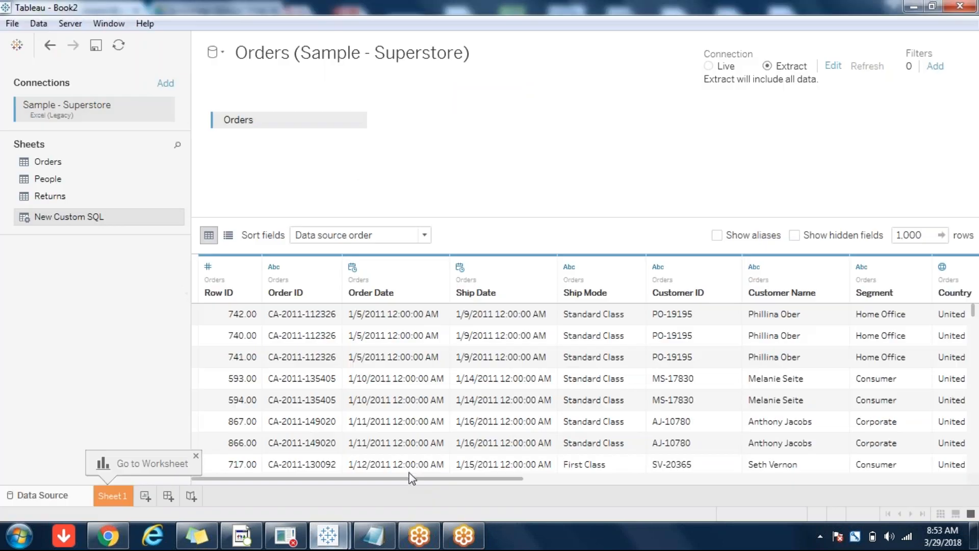